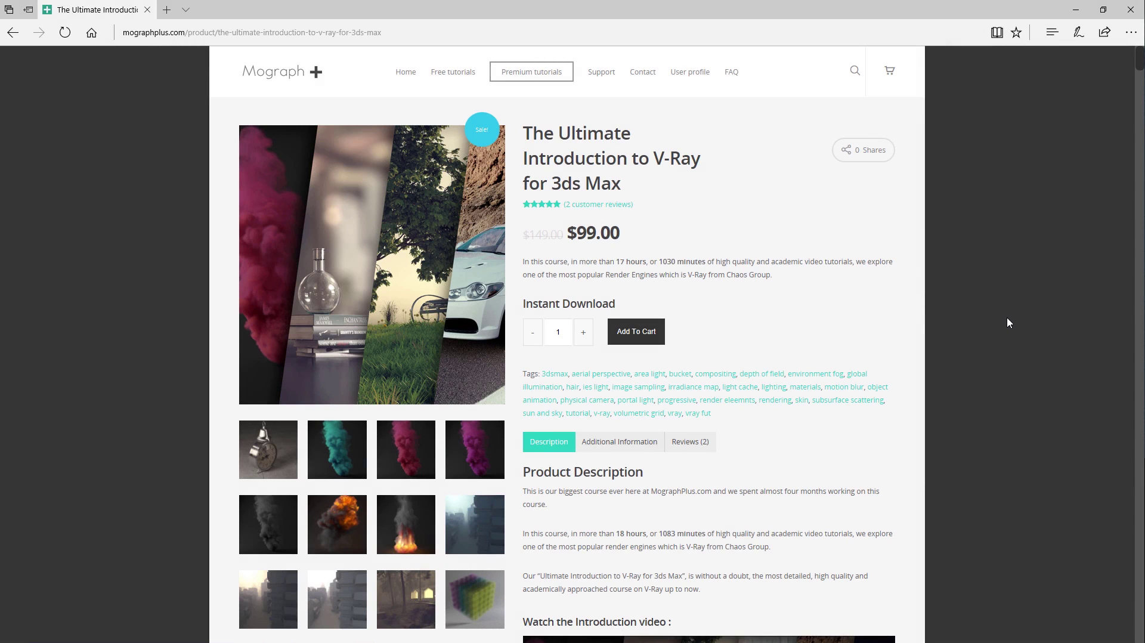
Scroll through the course's section descriptions down to the V-Ray 3.5 update list
scroll(1008, 319, down, 5)
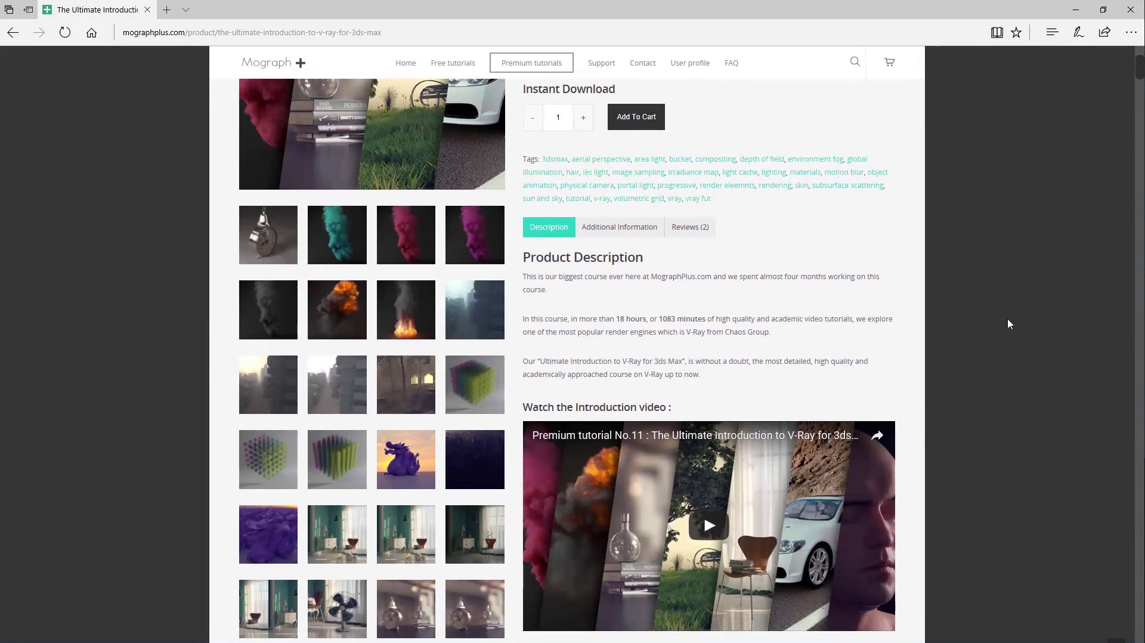
scroll(1008, 320, down, 10)
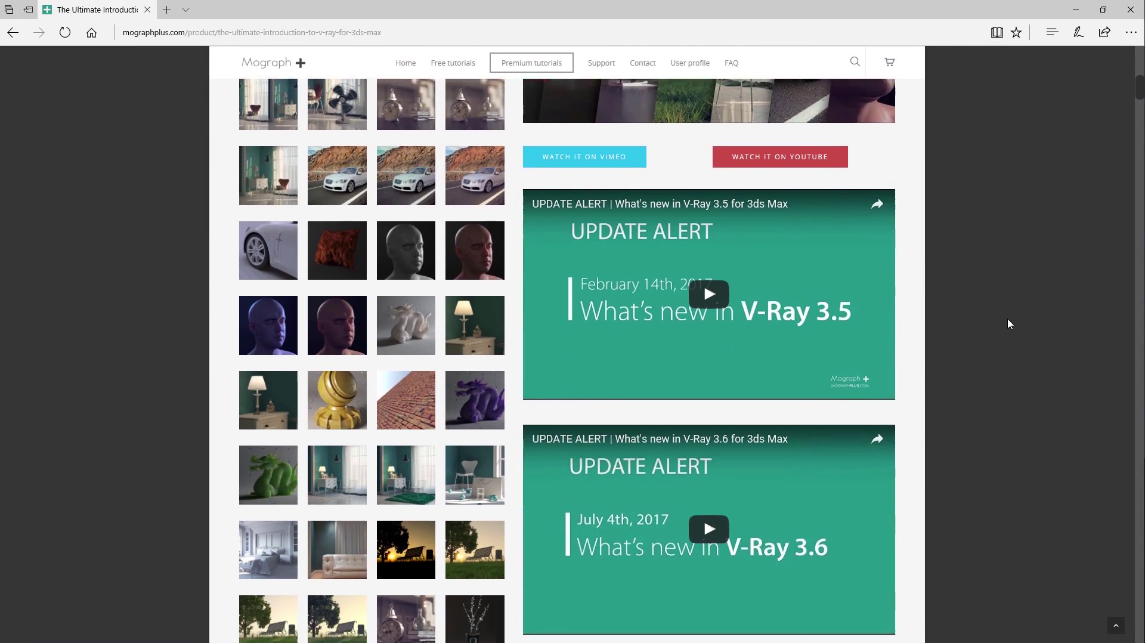
scroll(1008, 319, down, 10)
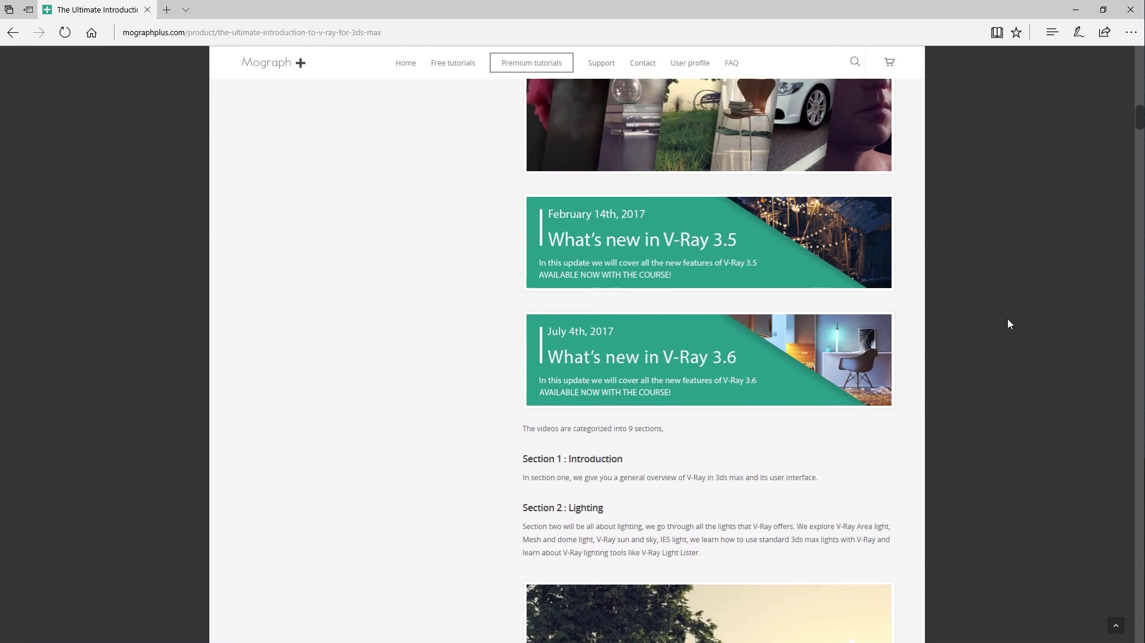
scroll(1008, 319, down, 9)
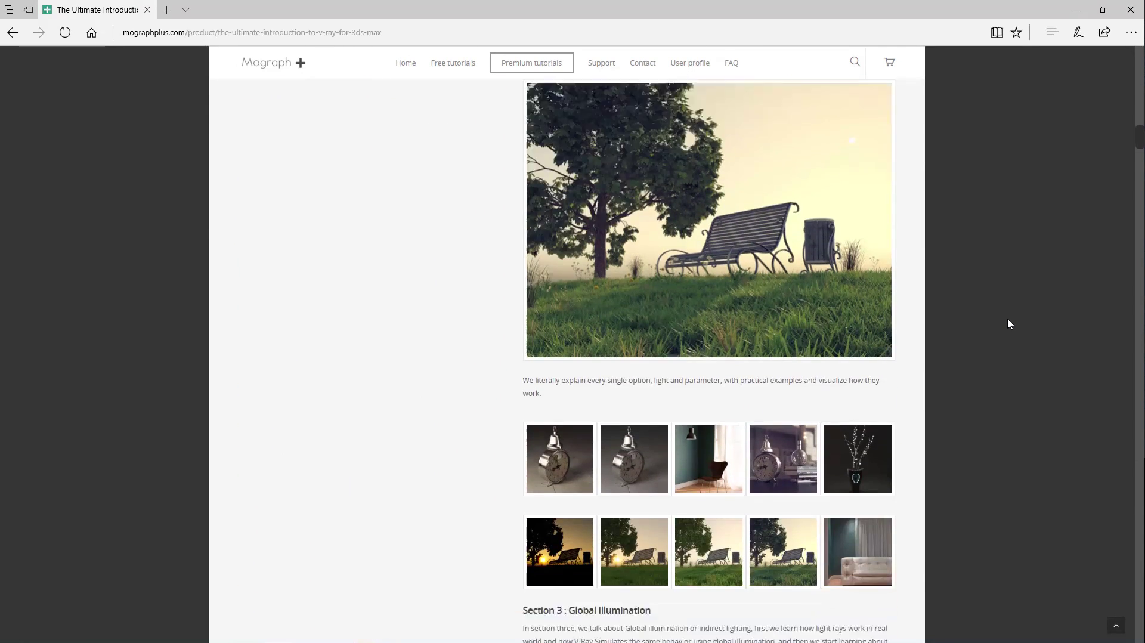
scroll(1008, 319, down, 19)
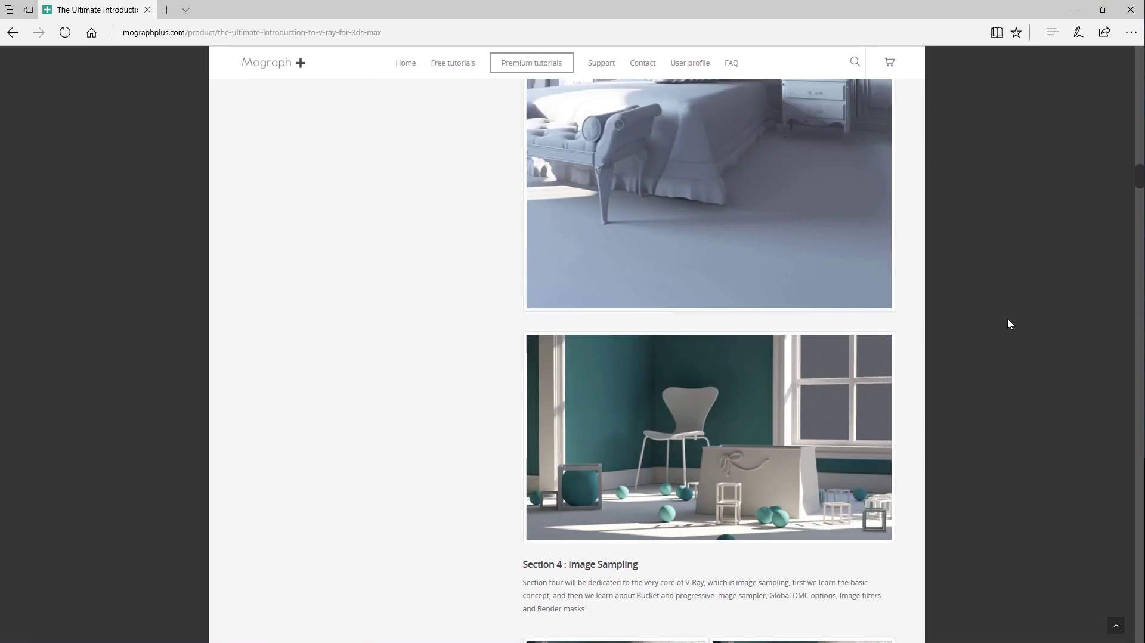
scroll(1008, 319, down, 20)
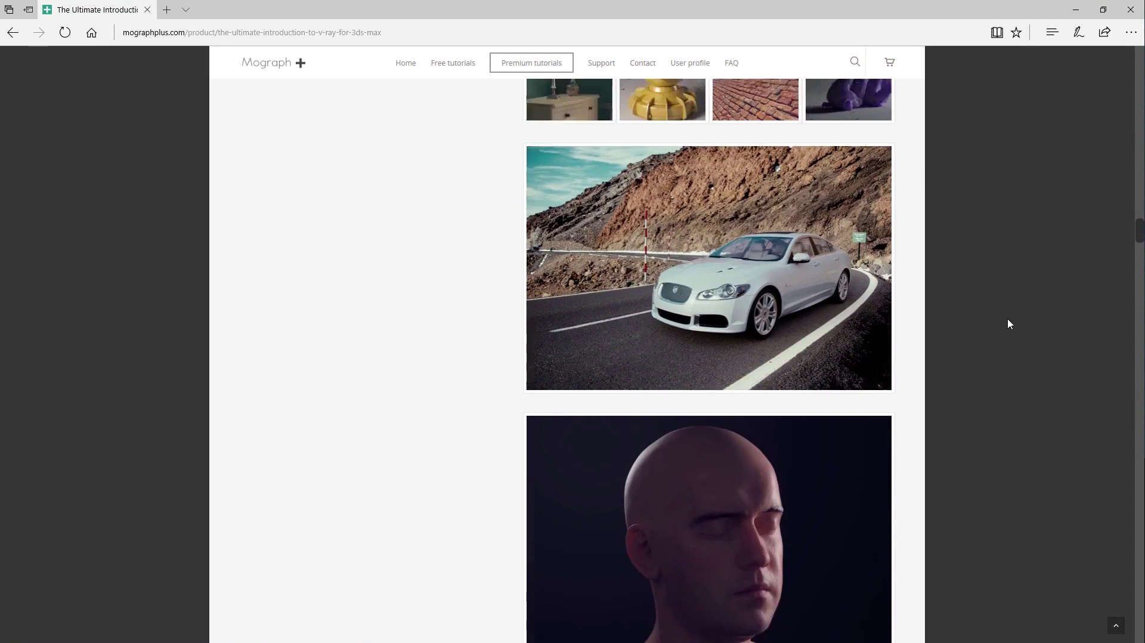
scroll(1008, 324, down, 20)
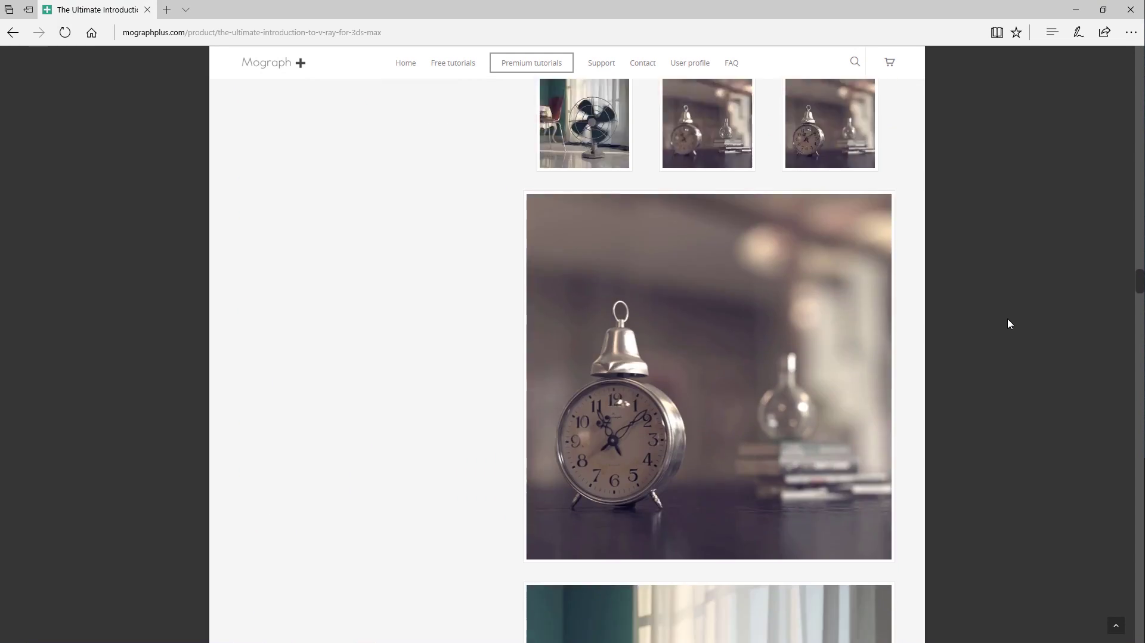
scroll(1007, 324, down, 18)
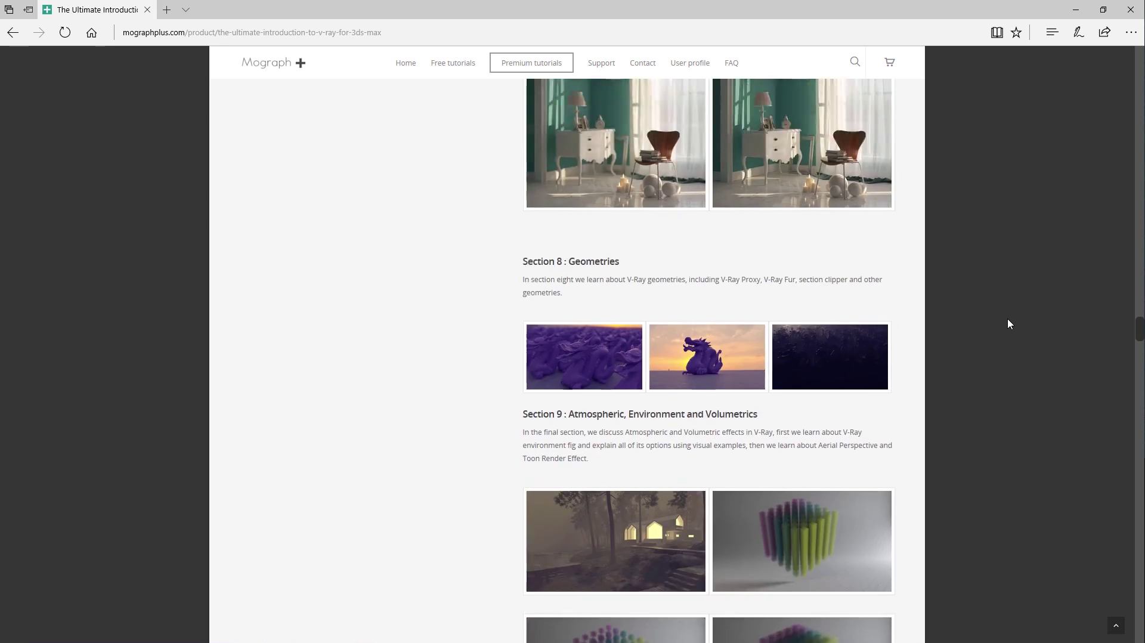
scroll(1008, 324, down, 20)
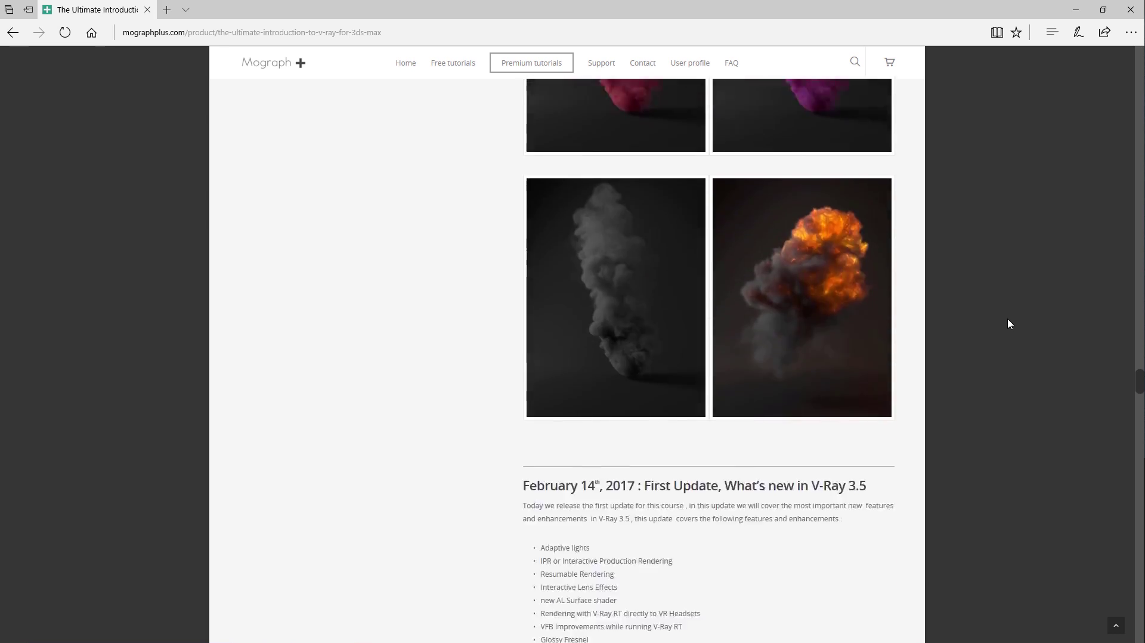
scroll(1008, 324, down, 1)
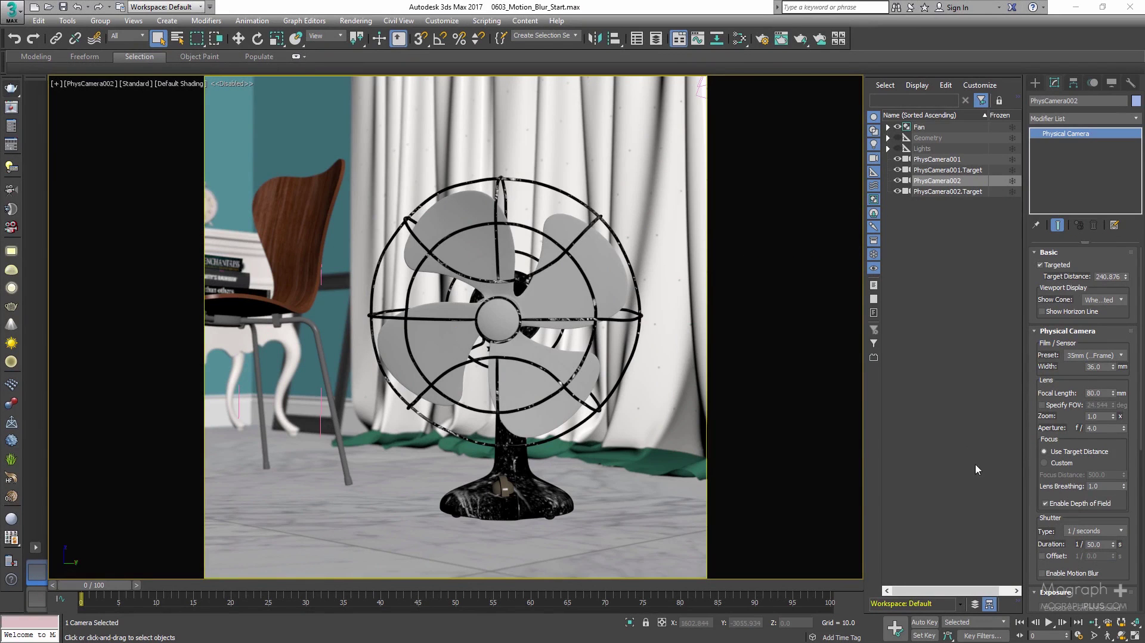
click(1051, 622)
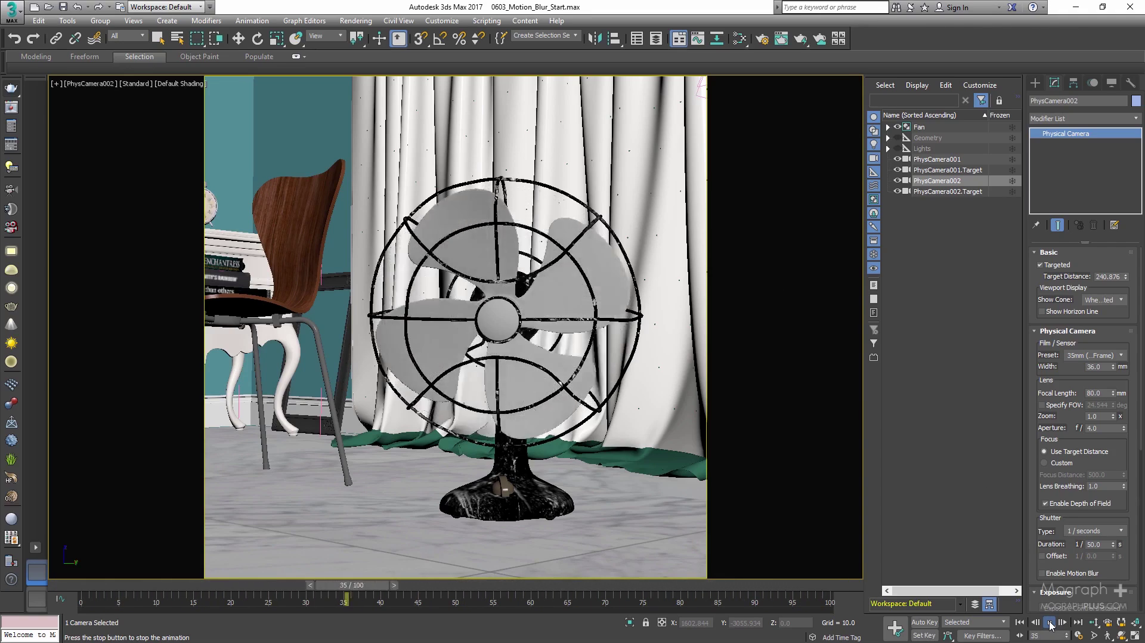
click(1050, 622)
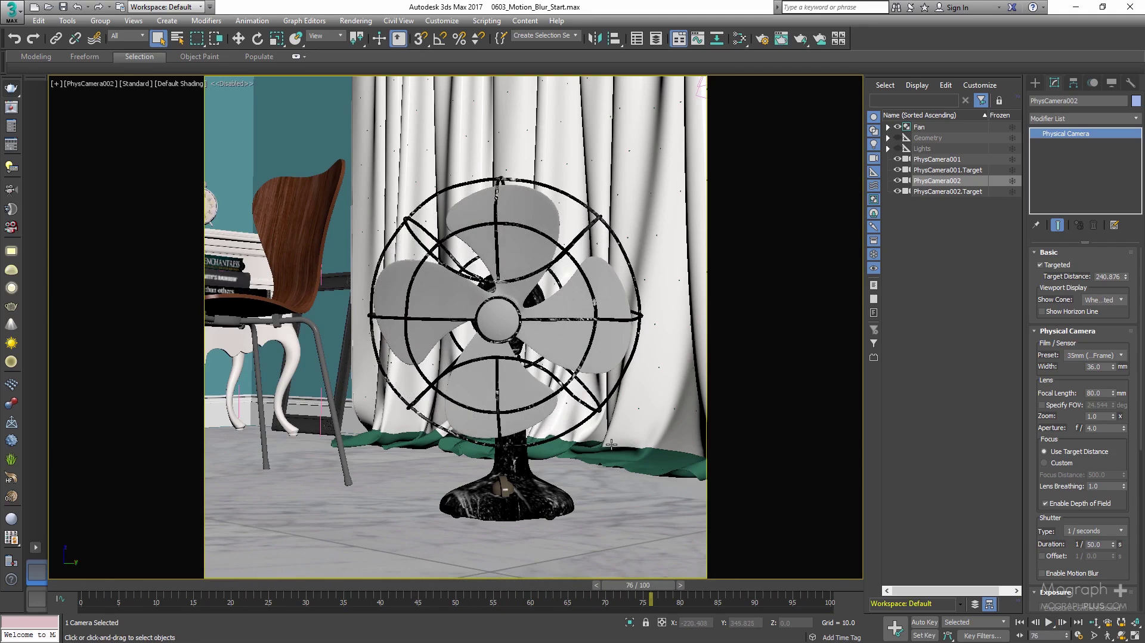
drag(633, 587, 95, 587)
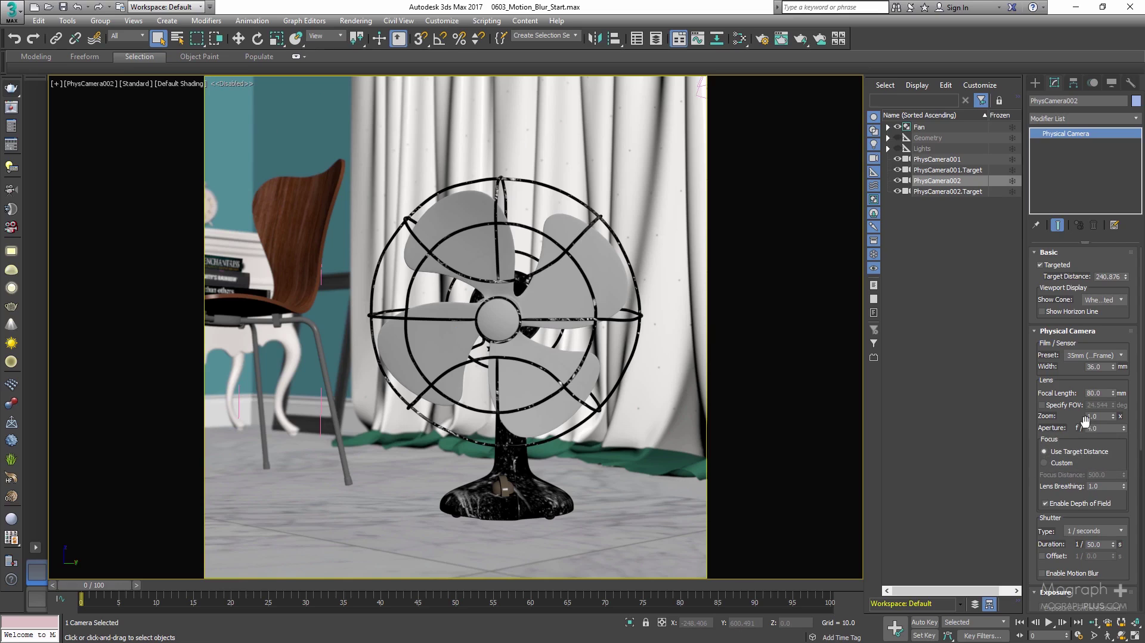
Play the fan animation, stop it at frame 69, and scrub the time slider back to frame 50
drag(1075, 419, 1074, 374)
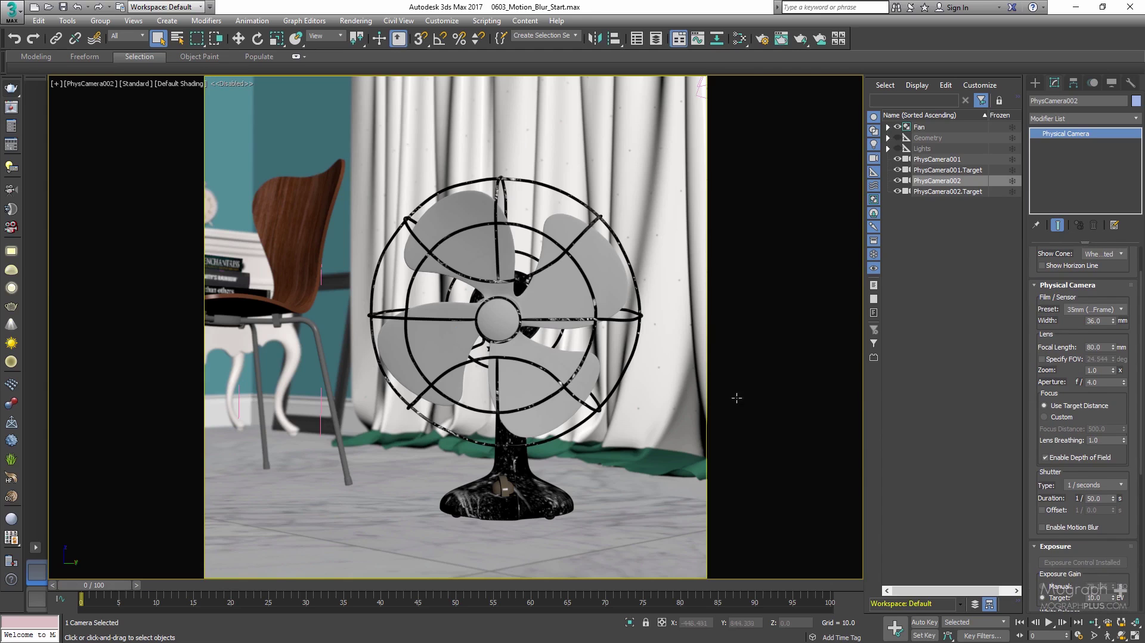
click(1050, 622)
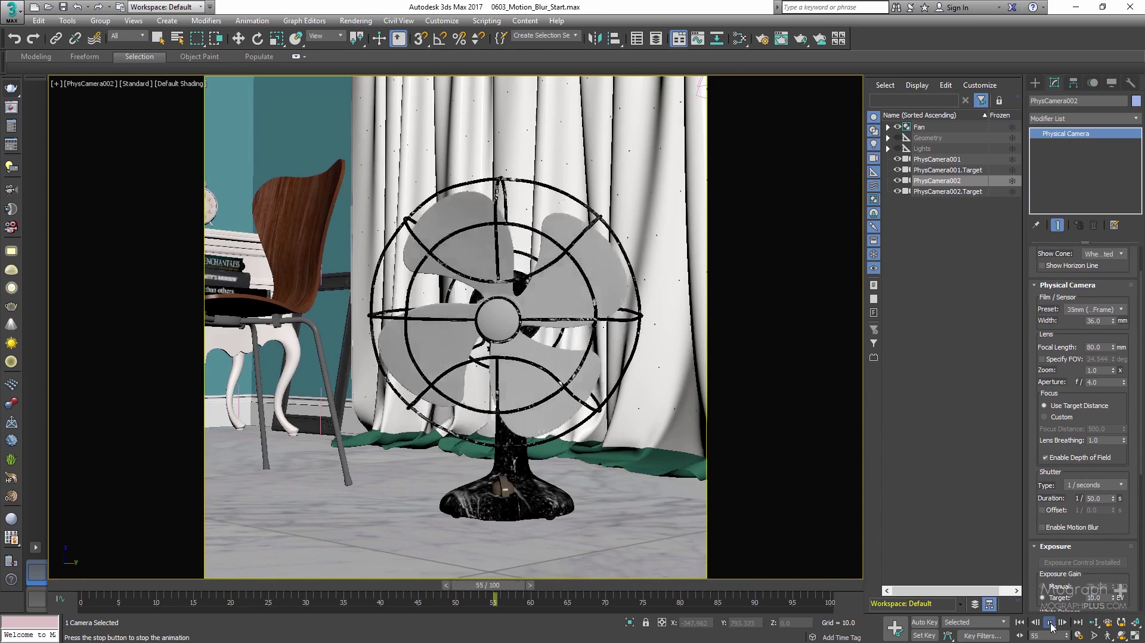
click(1050, 623)
drag(599, 590, 464, 597)
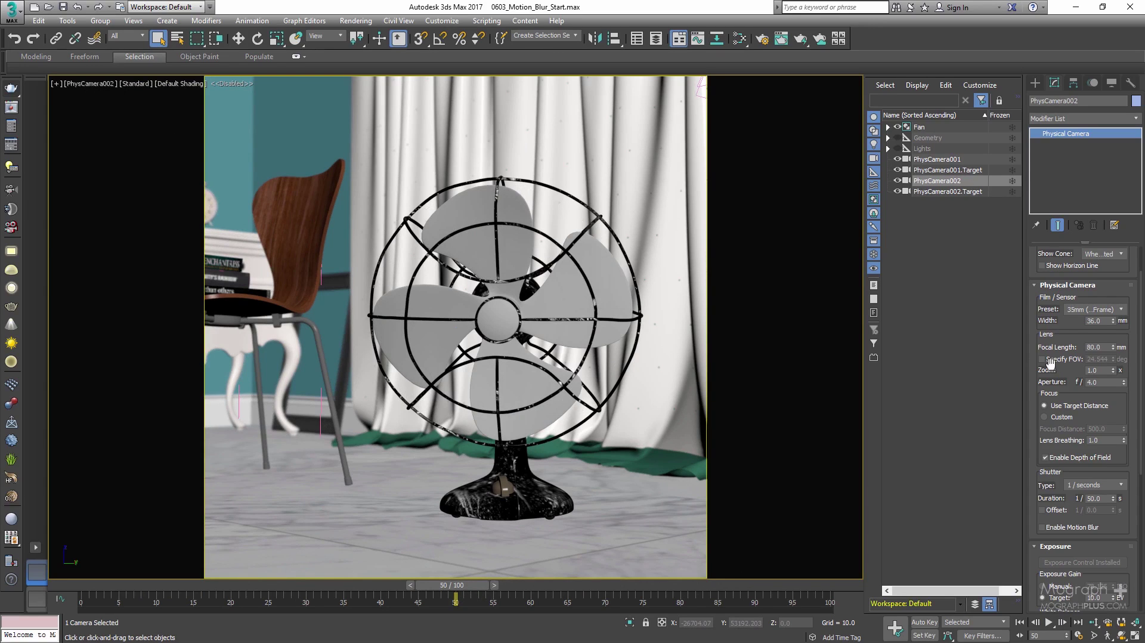
drag(1081, 348, 1079, 312)
Enable physical camera motion blur with a 1 / seconds shutter type and a 1000 duration
scroll(1078, 311, down, 2)
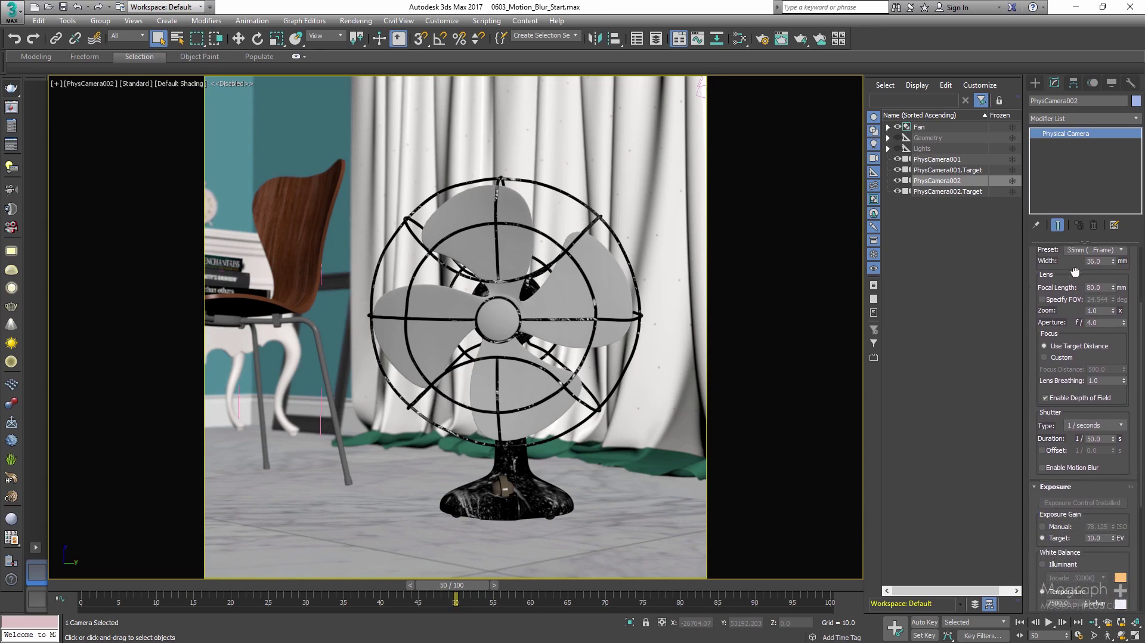
click(1069, 448)
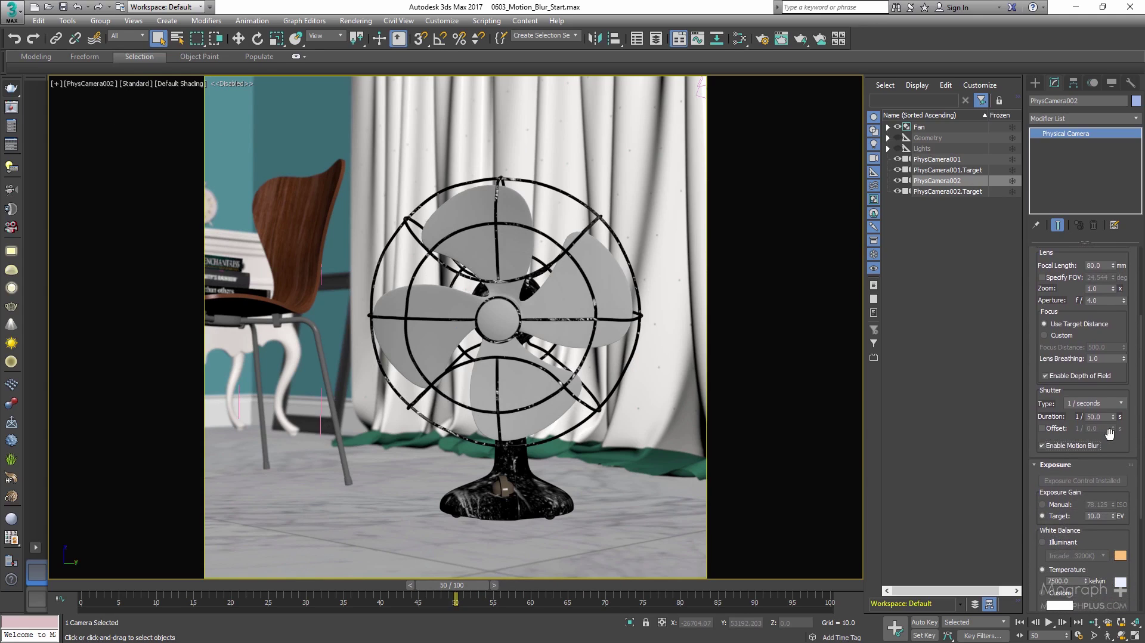
drag(1109, 435, 1109, 441)
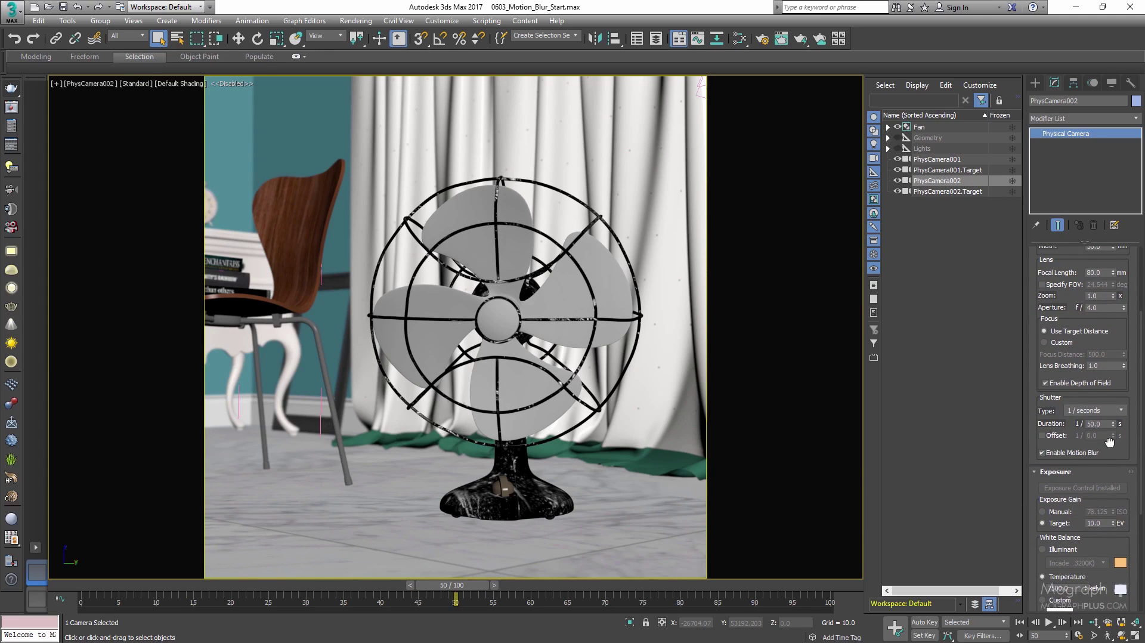
click(1122, 411)
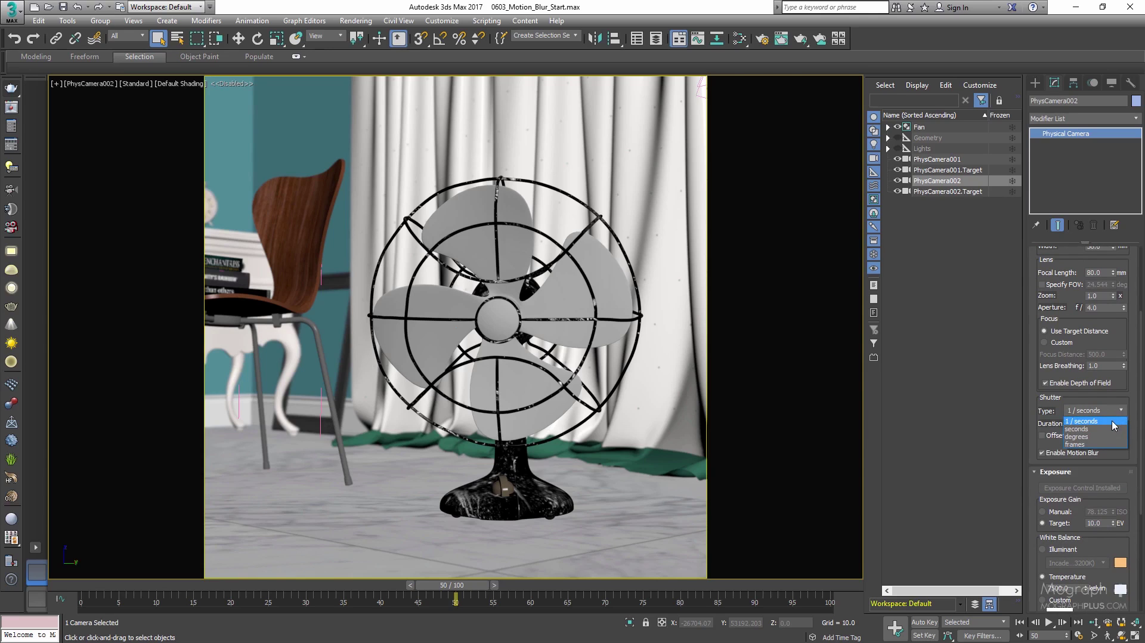
click(1113, 425)
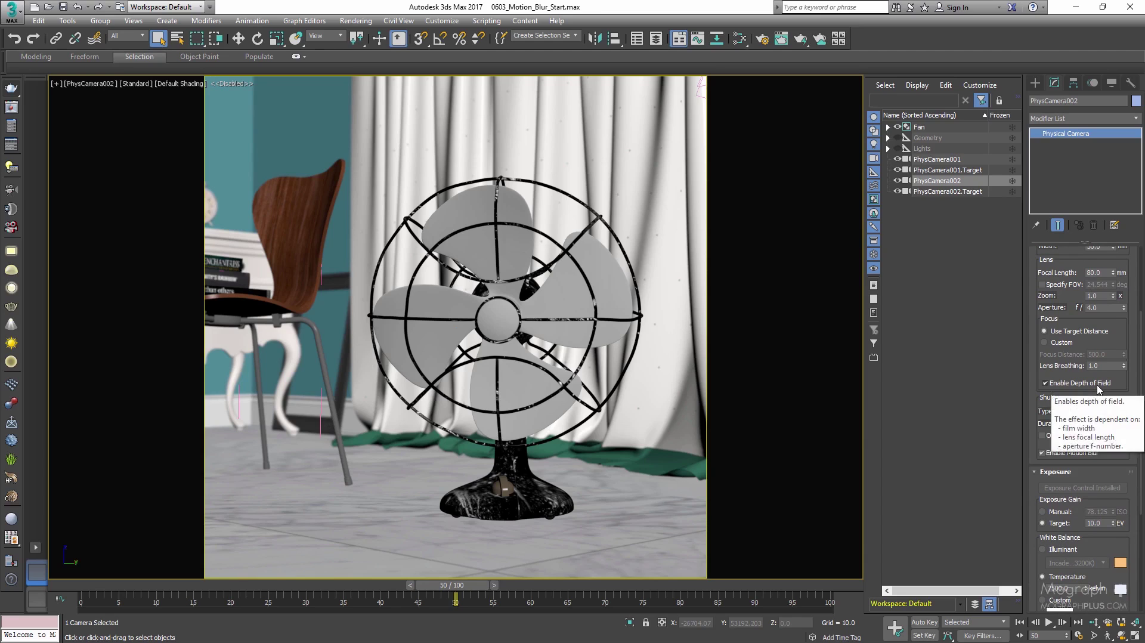
scroll(1116, 394, down, 3)
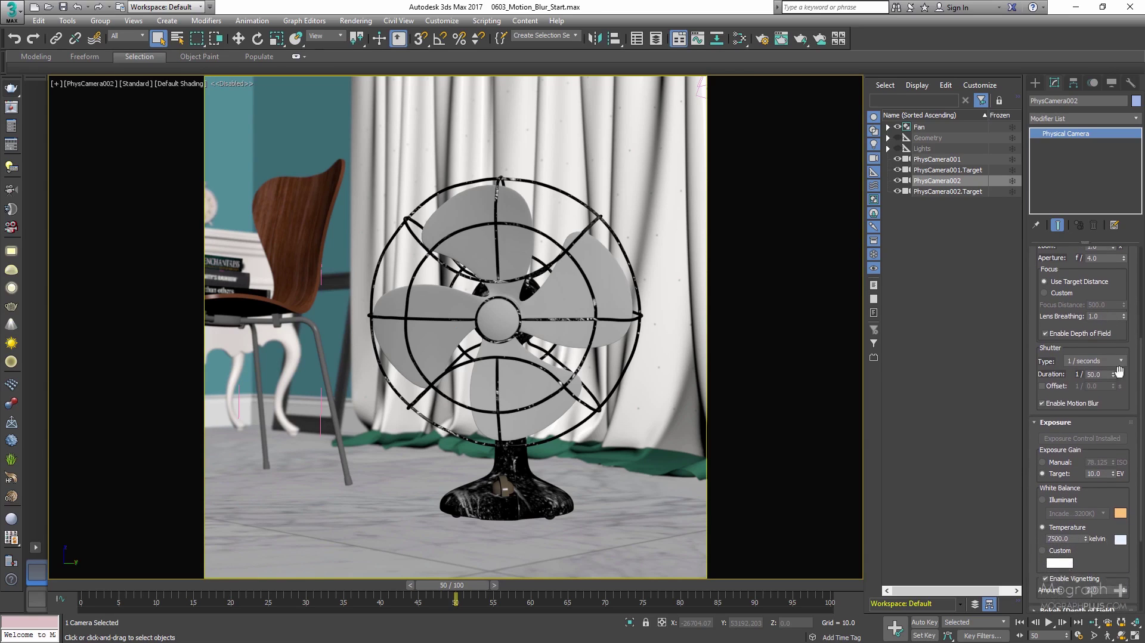
drag(1124, 406, 1126, 422)
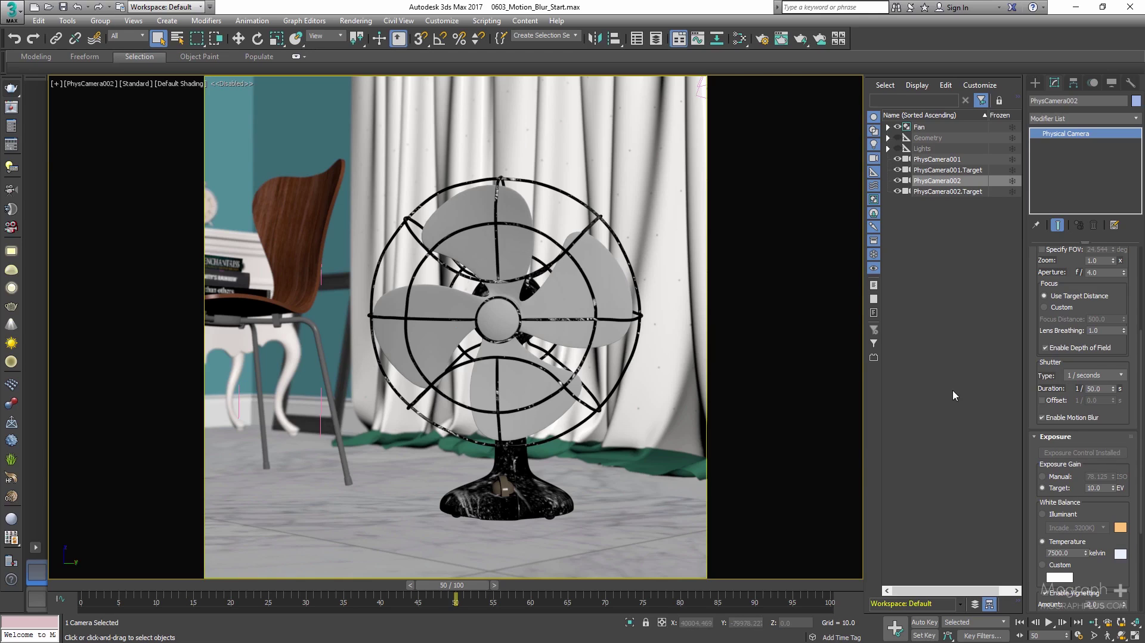
click(1100, 375)
click(1118, 375)
double_click(1098, 391)
text(1000)
key(Return)
In the V-Ray frame buffer history, compare the no-motion-blur render with the stored 1/1000 shutter render
click(9, 122)
scroll(324, 275, down, 3)
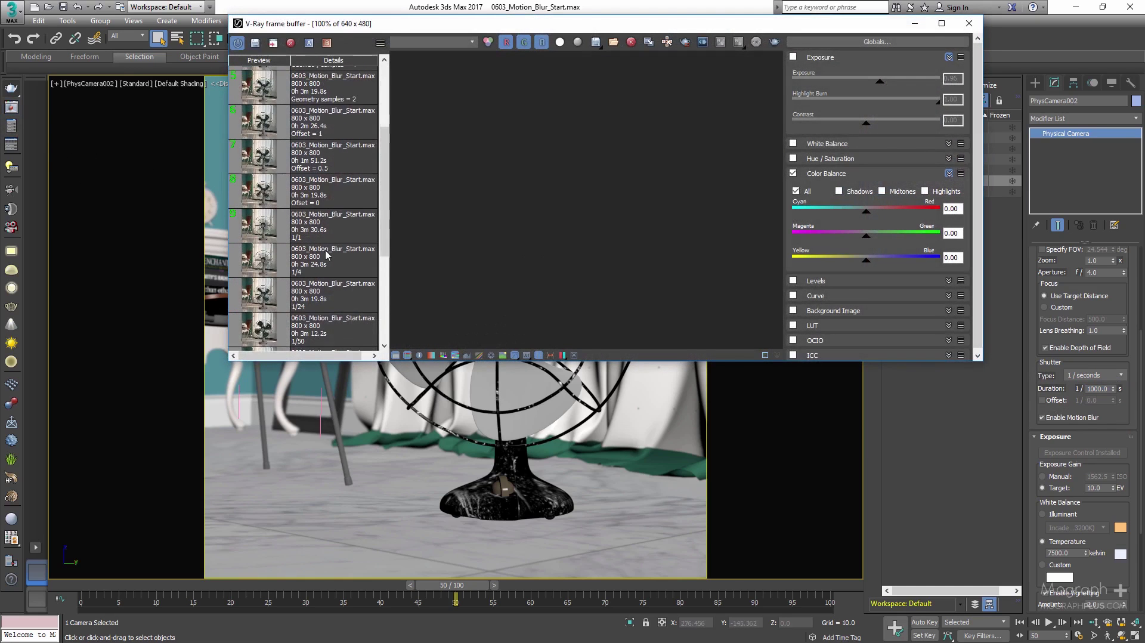
scroll(324, 275, down, 1)
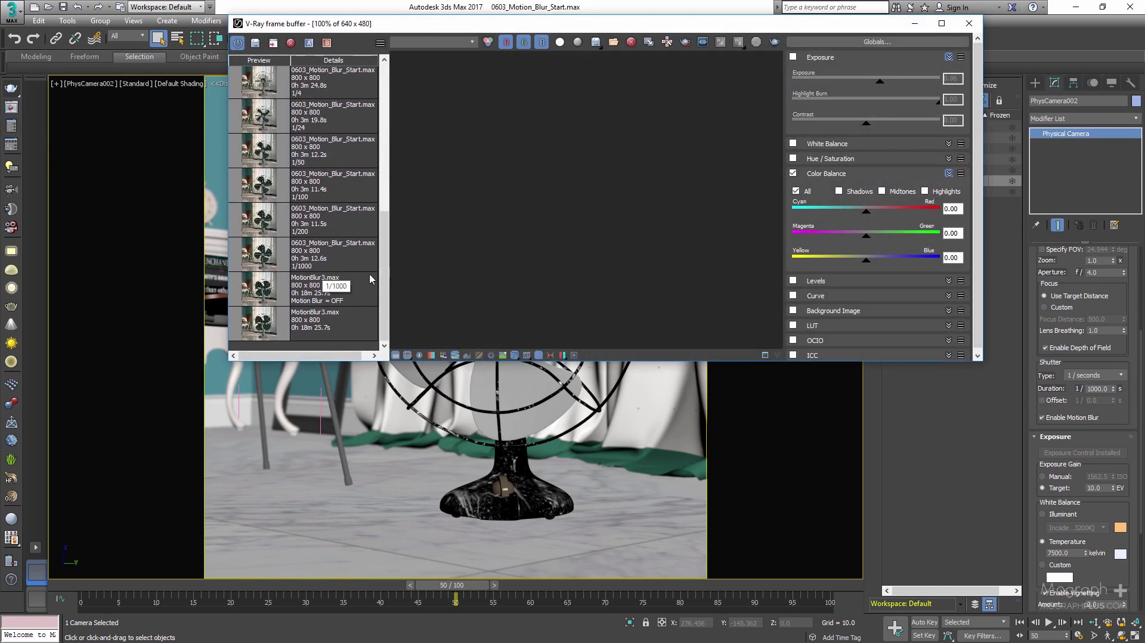
double_click(259, 293)
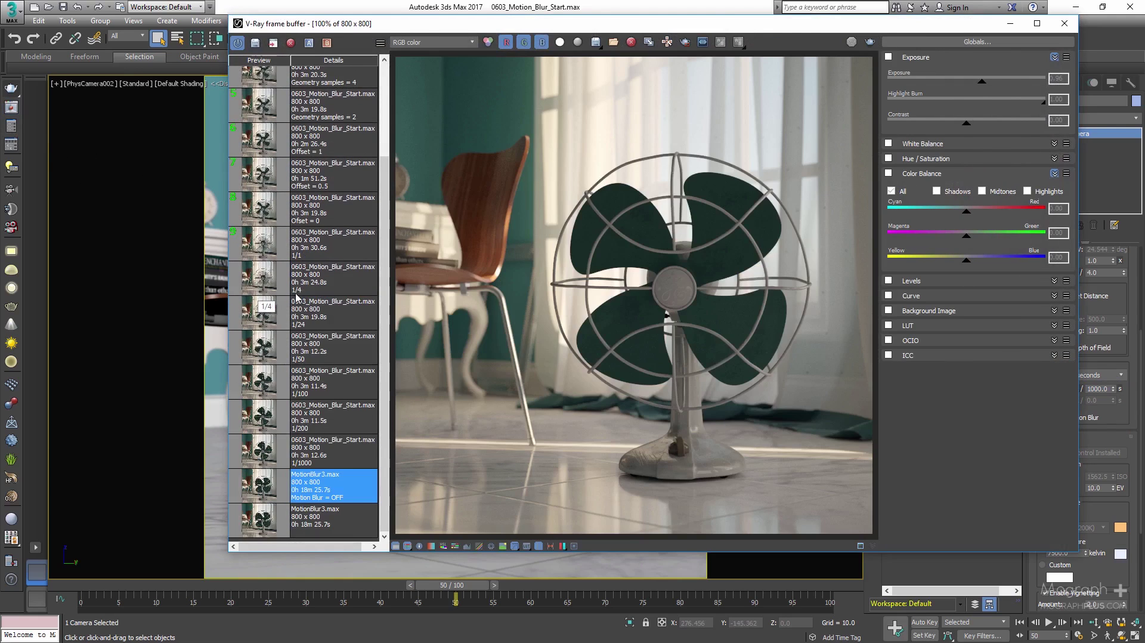
click(396, 545)
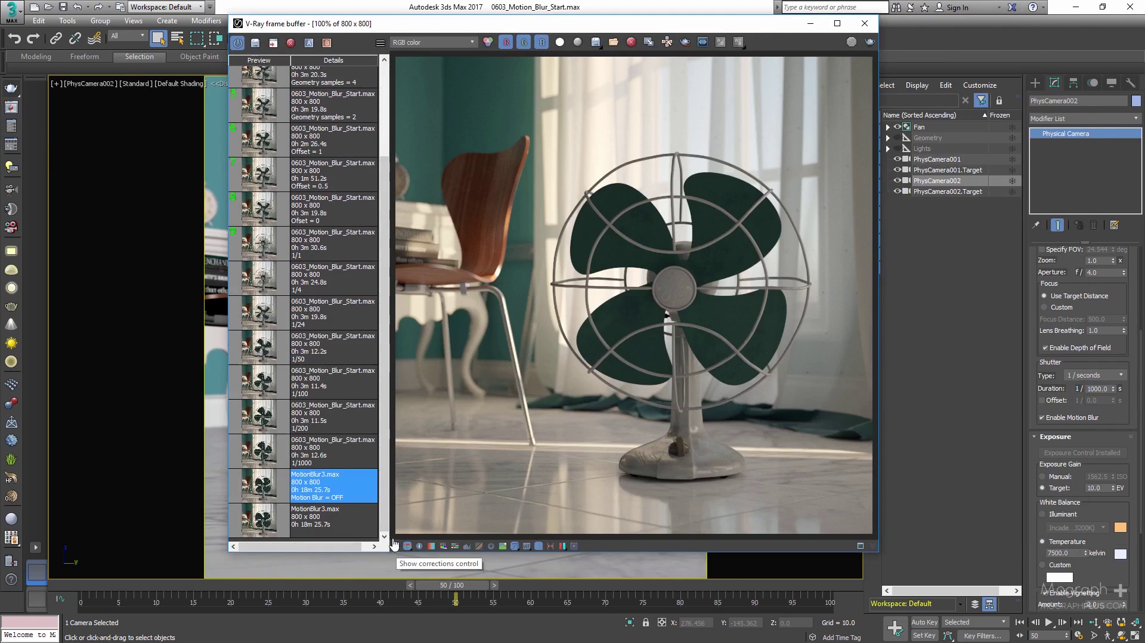
double_click(262, 459)
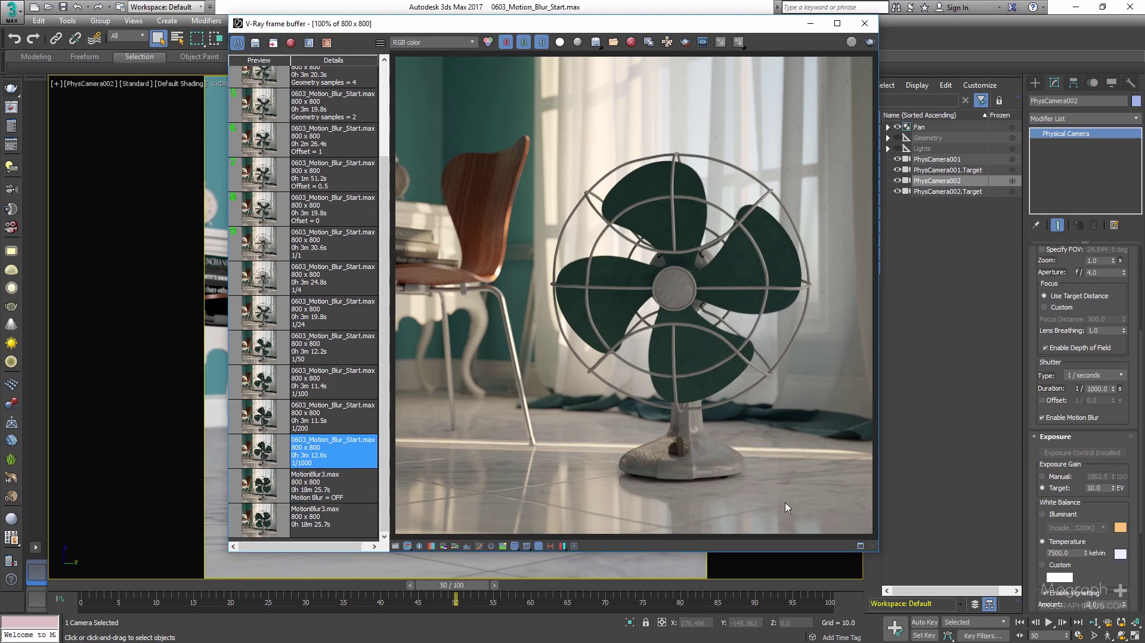
Set the shutter duration to 1/200, then 1/100 second, viewing each matching stored render
double_click(1098, 388)
text(200)
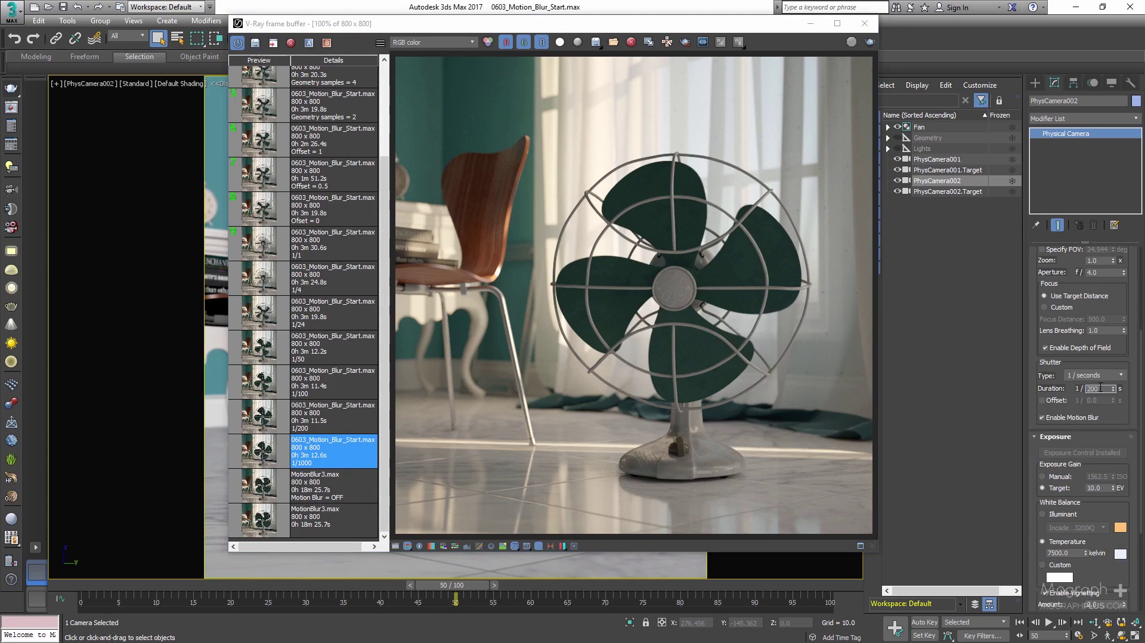
key(Return)
click(253, 417)
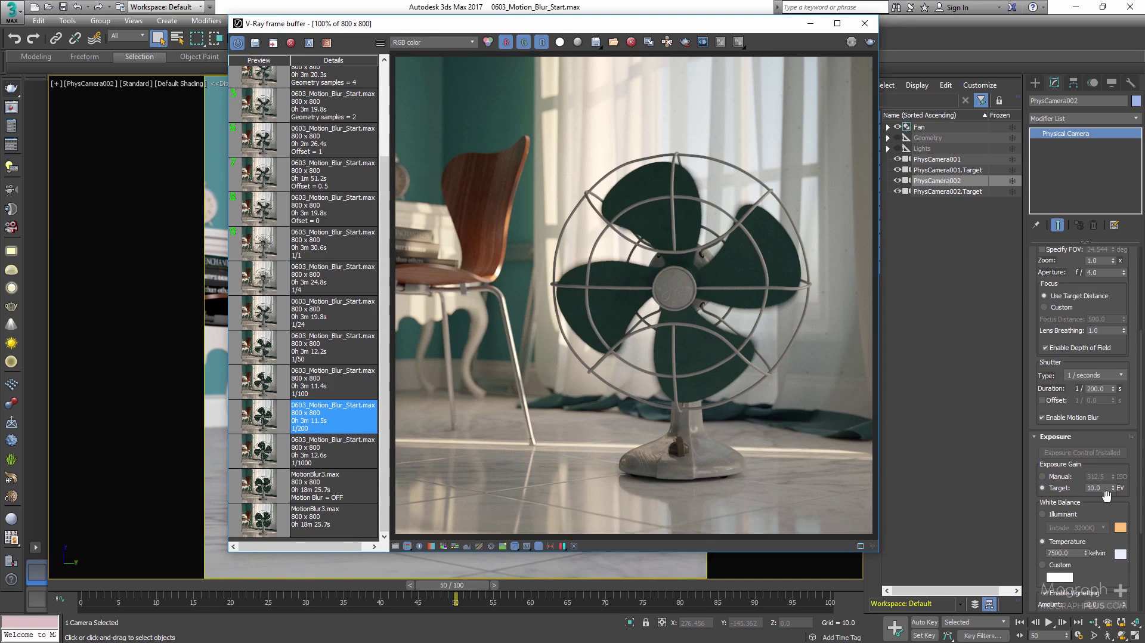
double_click(1092, 389)
text(100)
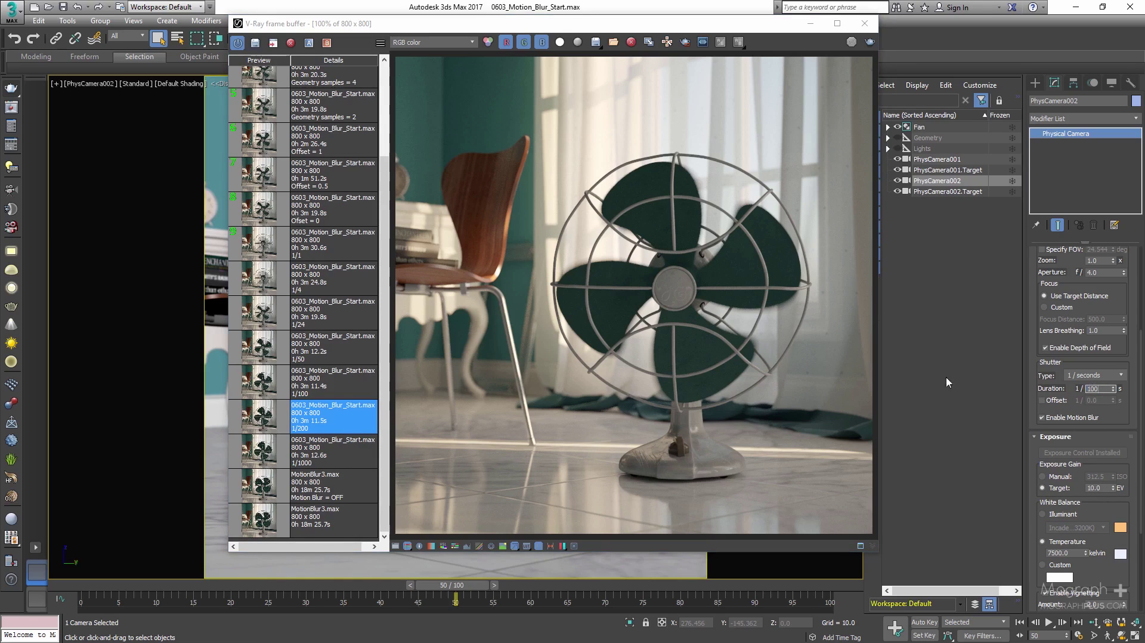
key(Return)
click(262, 377)
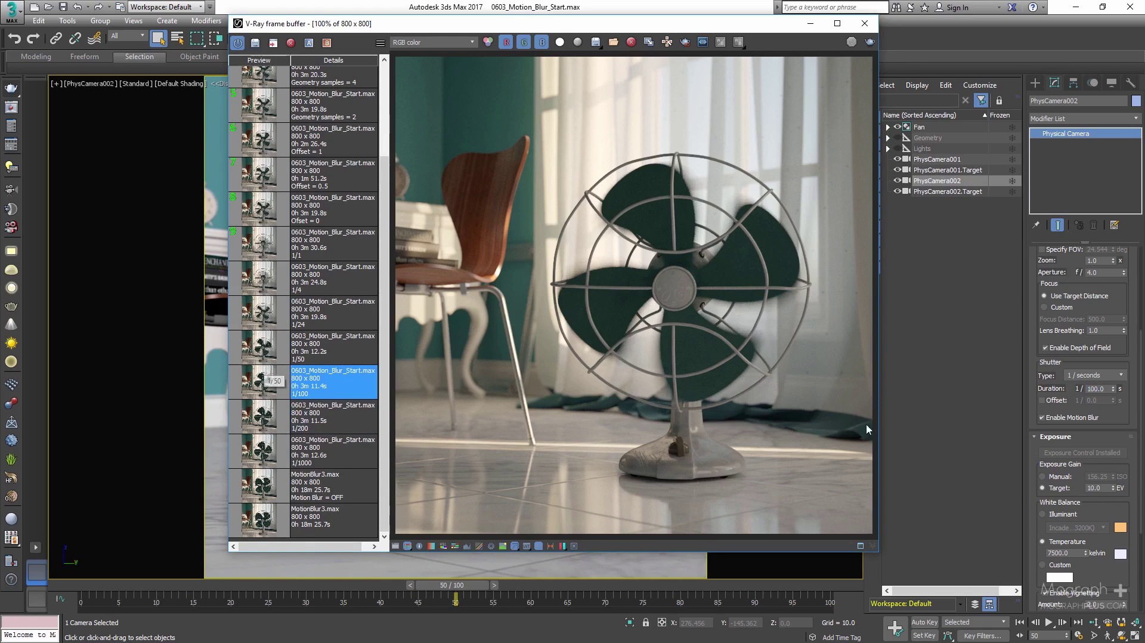
Set the shutter duration to 50 and load the stored 1/50 render
double_click(1095, 389)
text(50)
key(Return)
double_click(249, 358)
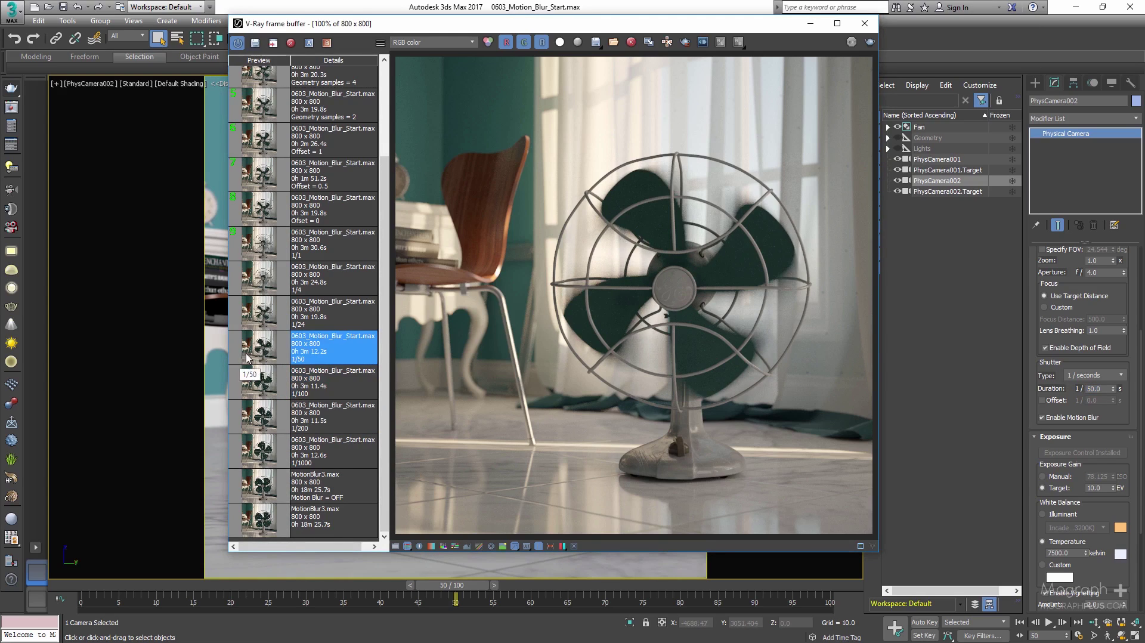
Set shutter duration to 24, 4 and 1, loading the stored 1/24, 1/4 and 1/1 renders in turn
double_click(1094, 388)
text(24)
key(Return)
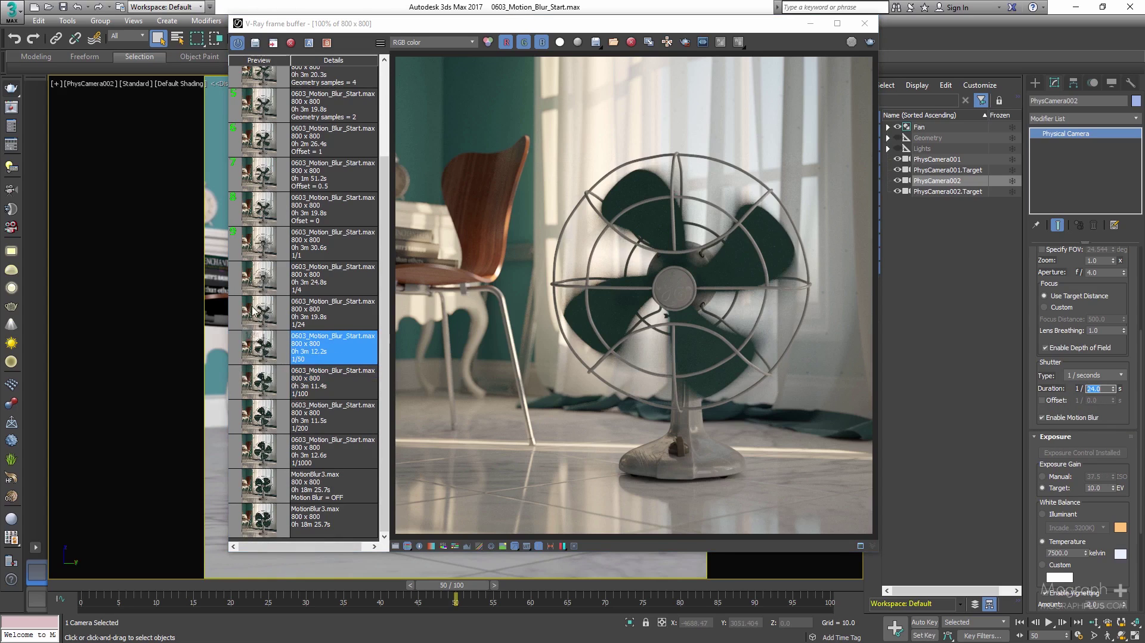
click(258, 311)
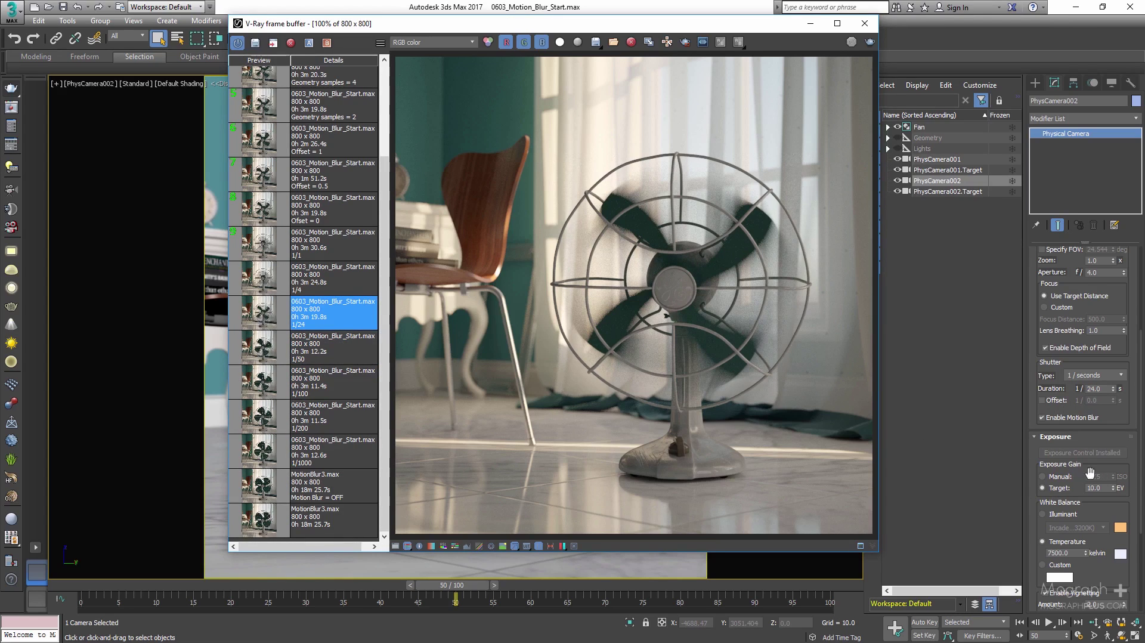
double_click(1102, 389)
text(4)
key(Return)
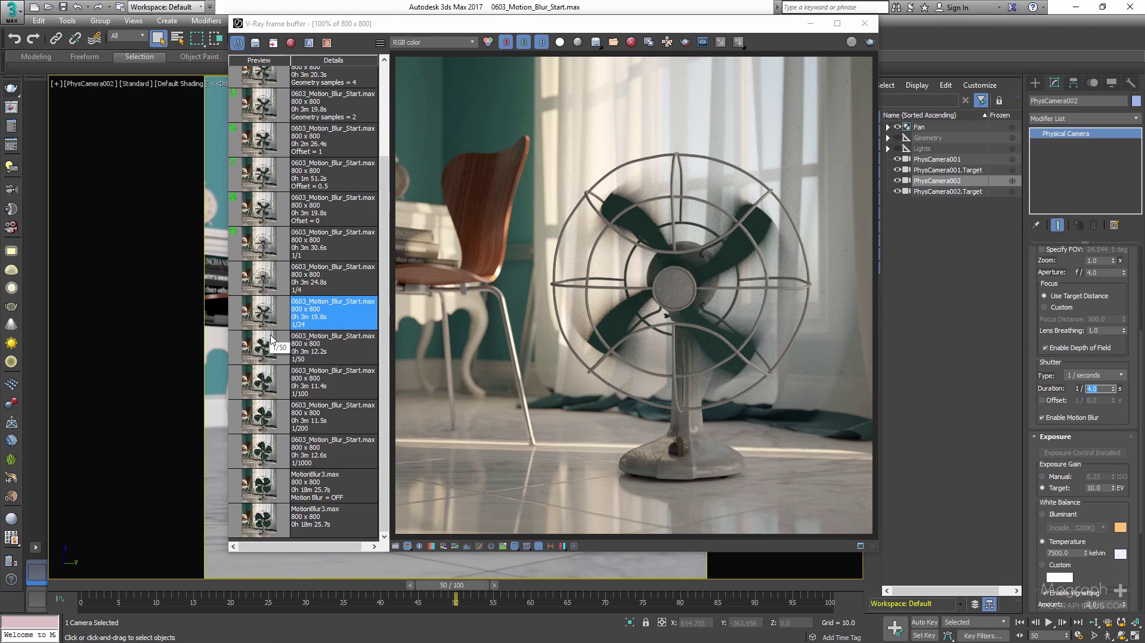
double_click(265, 287)
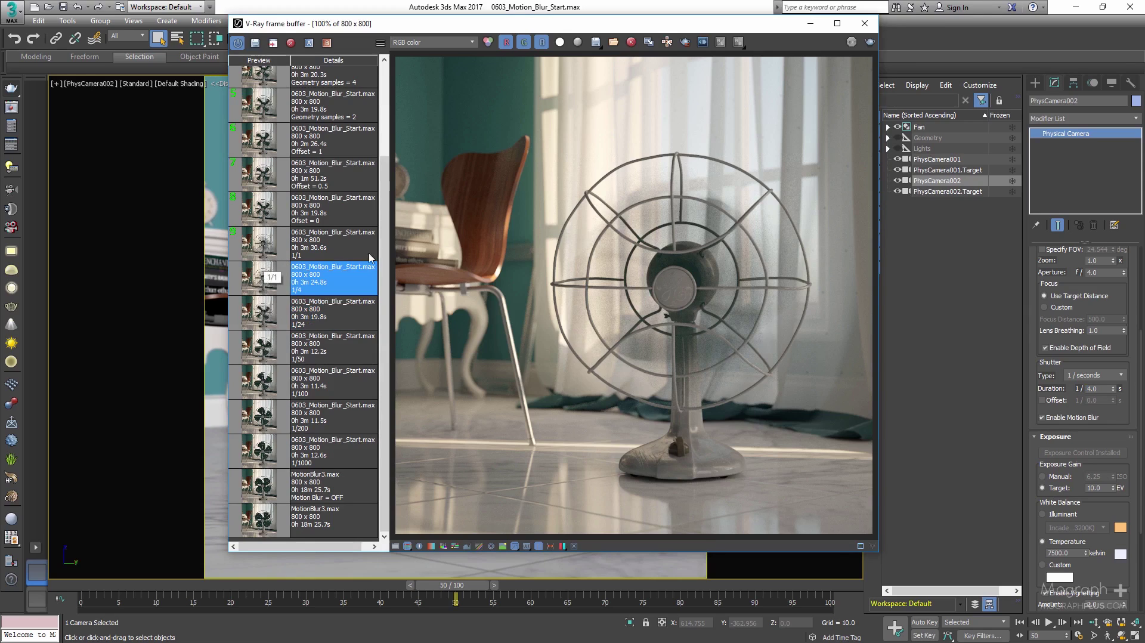
double_click(1092, 389)
text(1)
key(Return)
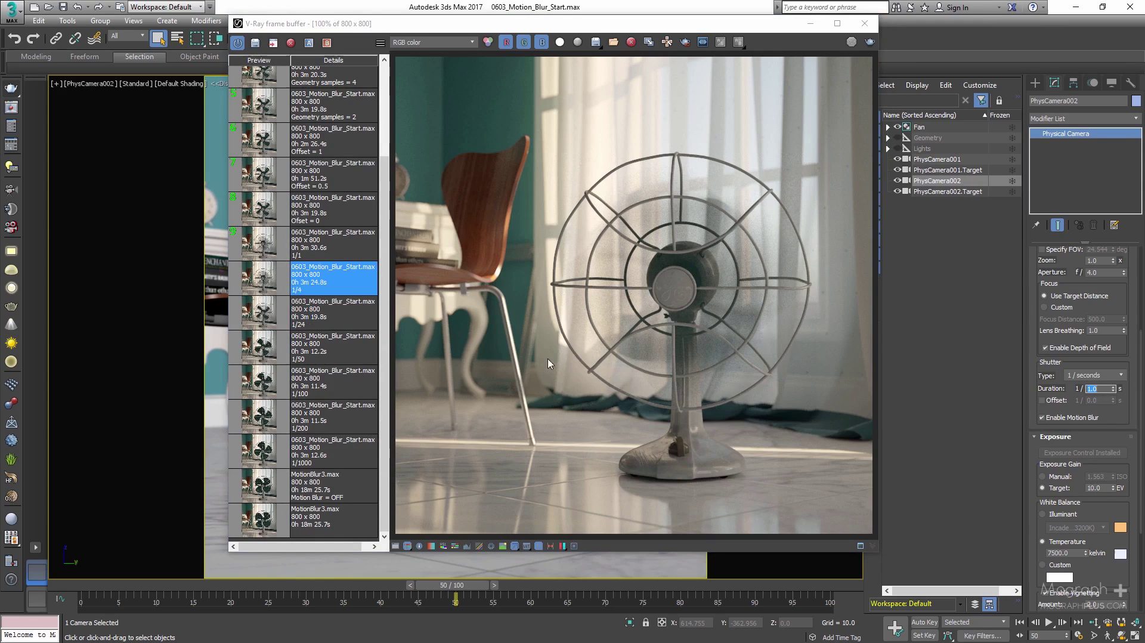
double_click(260, 249)
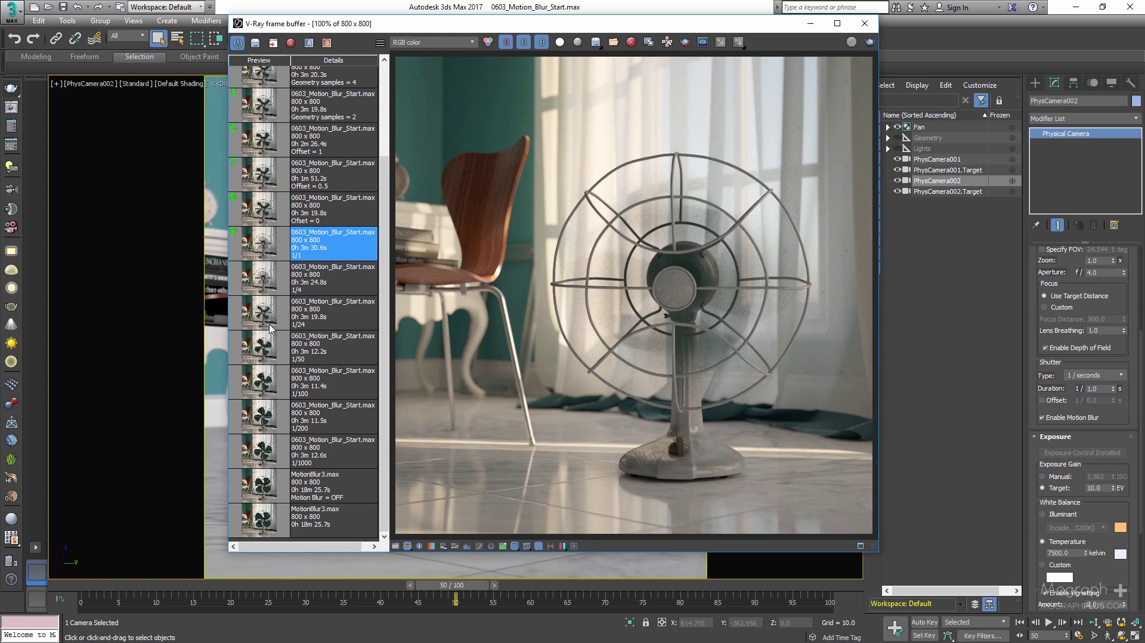
Flip through the stored renders from 1/1000 to 1/1 second to compare the blade blur
double_click(258, 463)
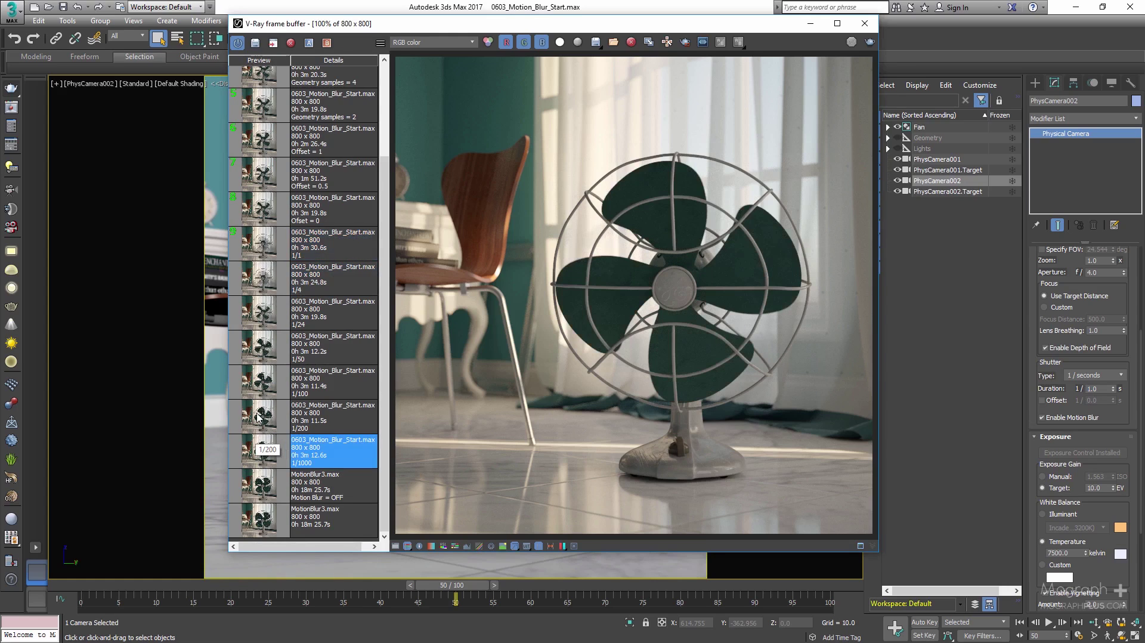
double_click(260, 418)
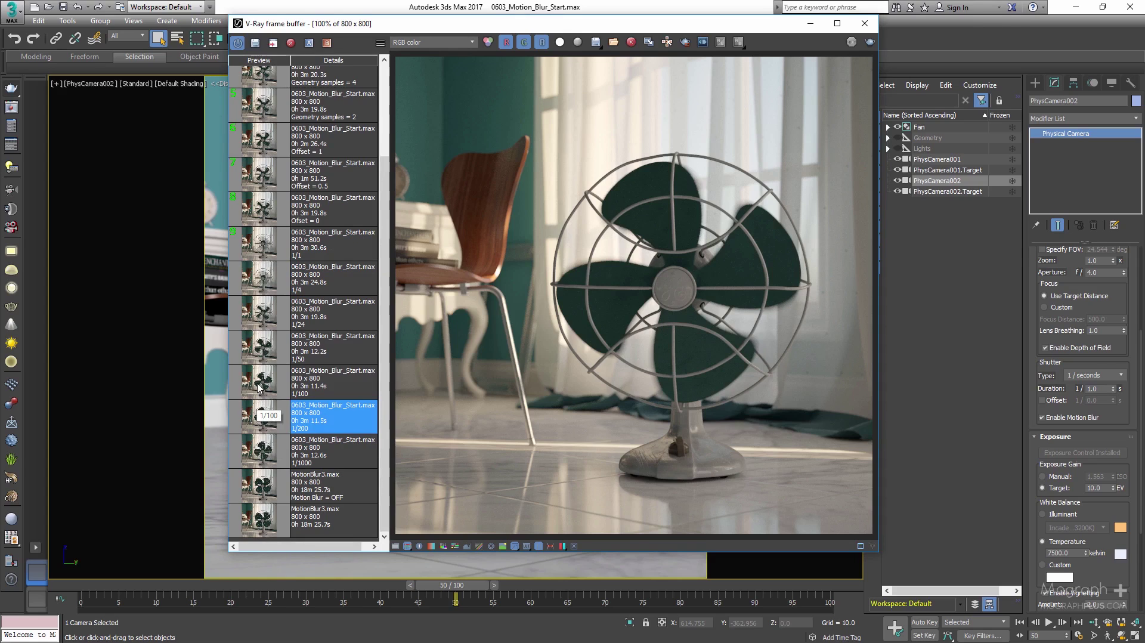
double_click(258, 388)
double_click(259, 349)
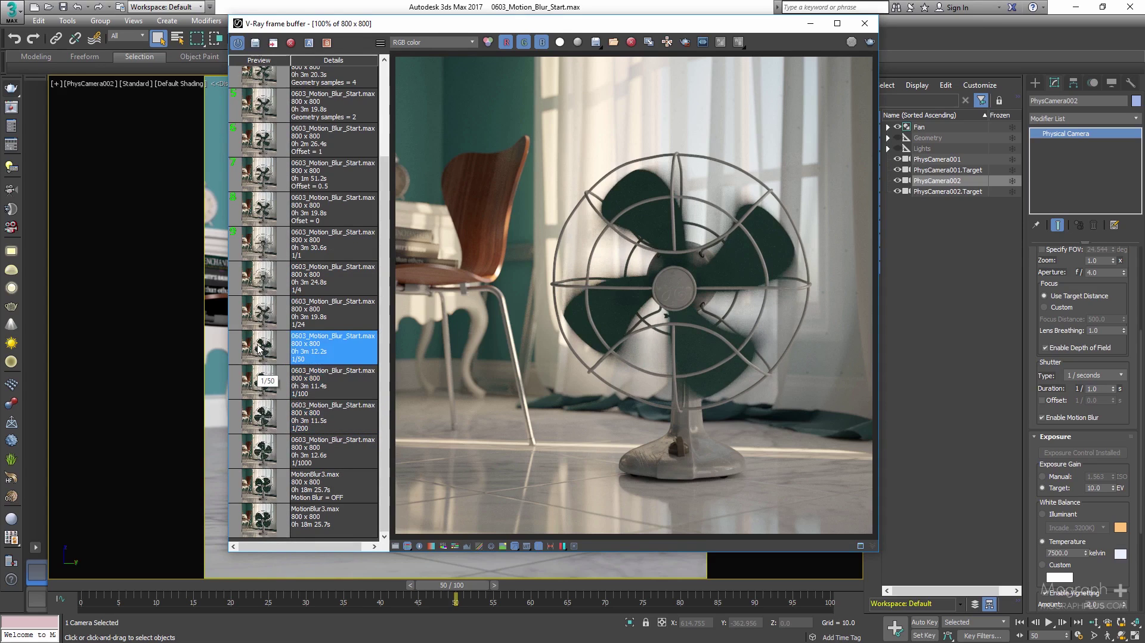
double_click(261, 321)
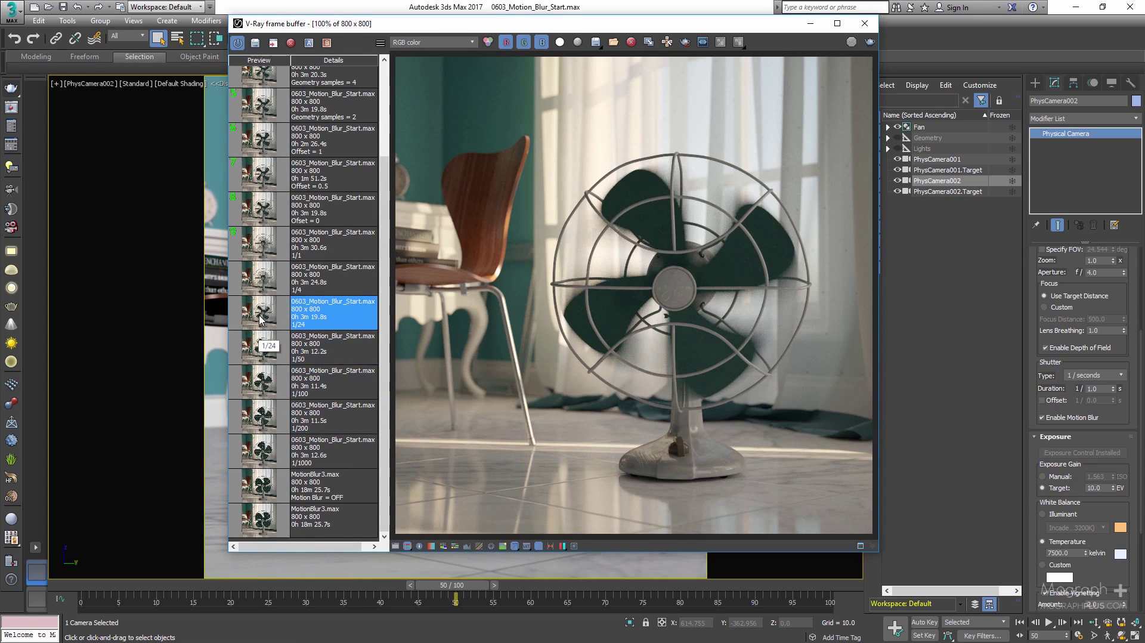
double_click(262, 284)
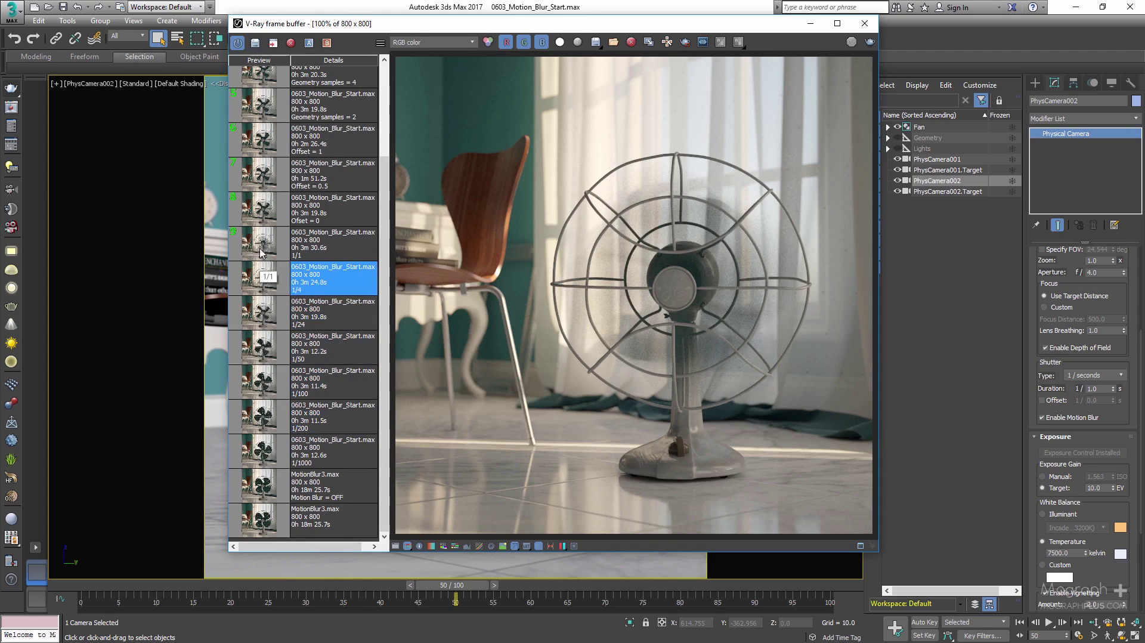
double_click(262, 254)
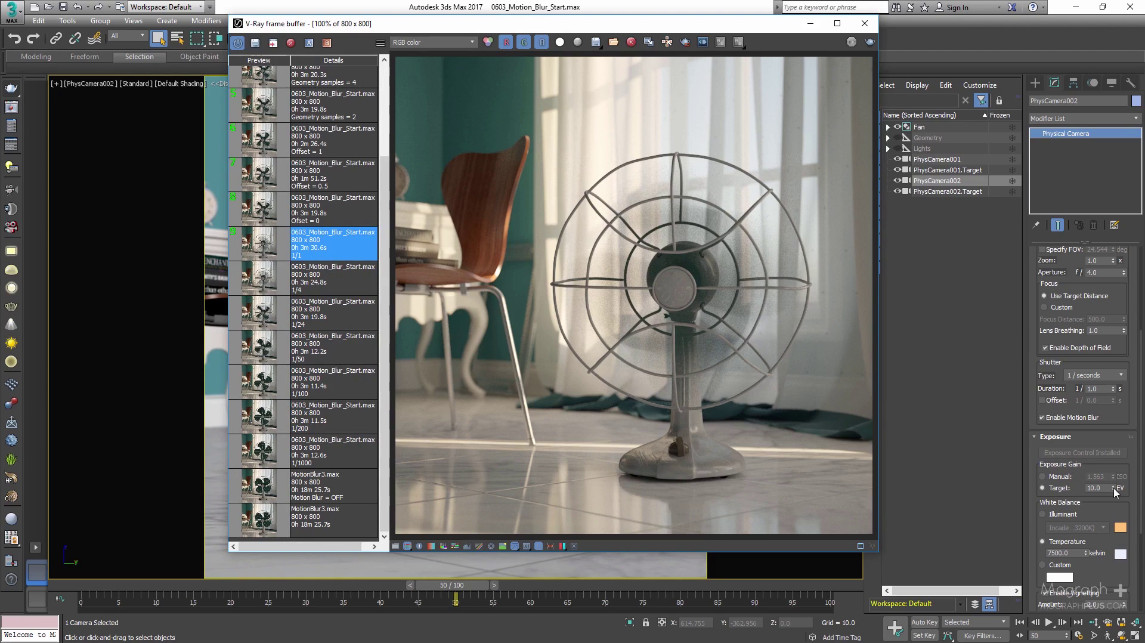
Set the shutter duration back to 24 and enable the shutter offset
double_click(1098, 388)
text(24)
key(Return)
drag(1084, 366, 1107, 523)
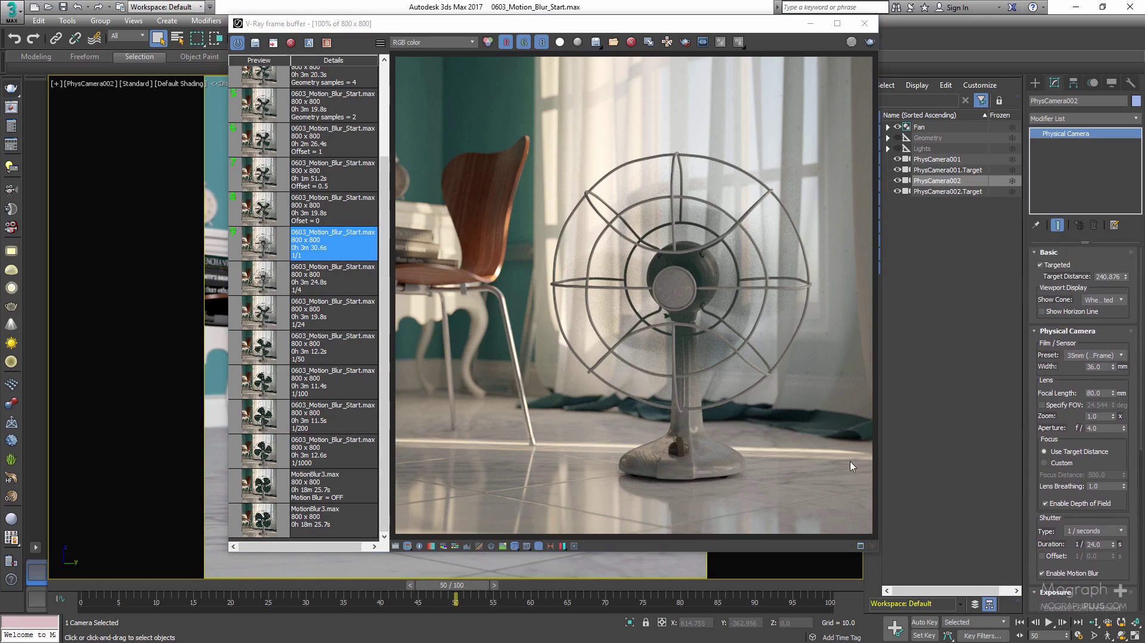
click(1062, 556)
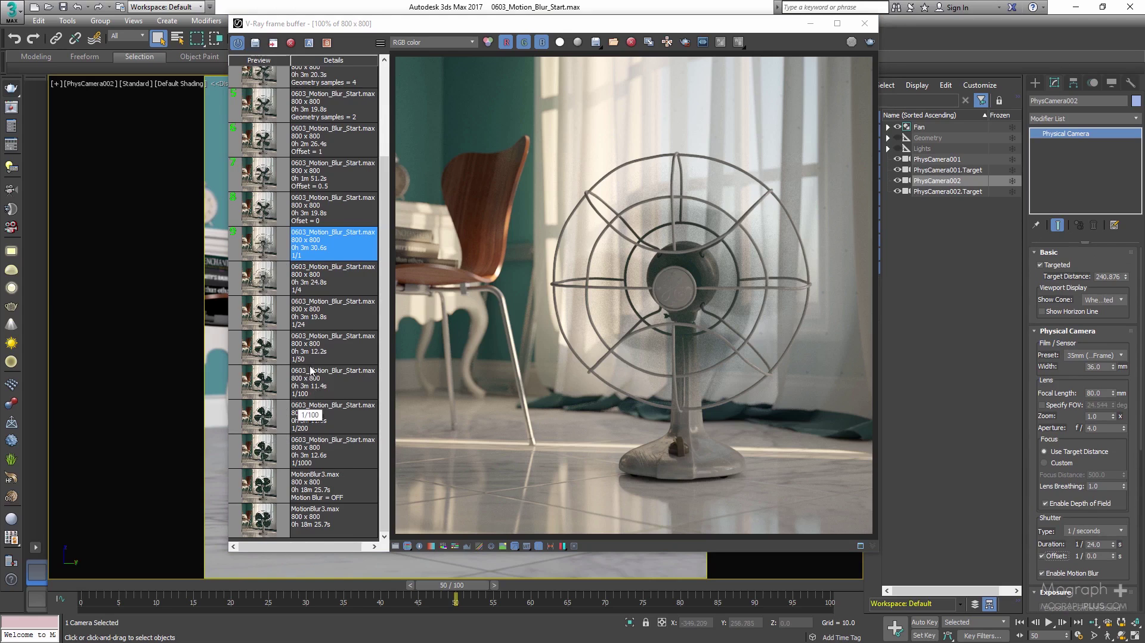
View the stored renders for shutter Offset 0, 0.5 and 1
scroll(311, 370, up, 3)
click(344, 325)
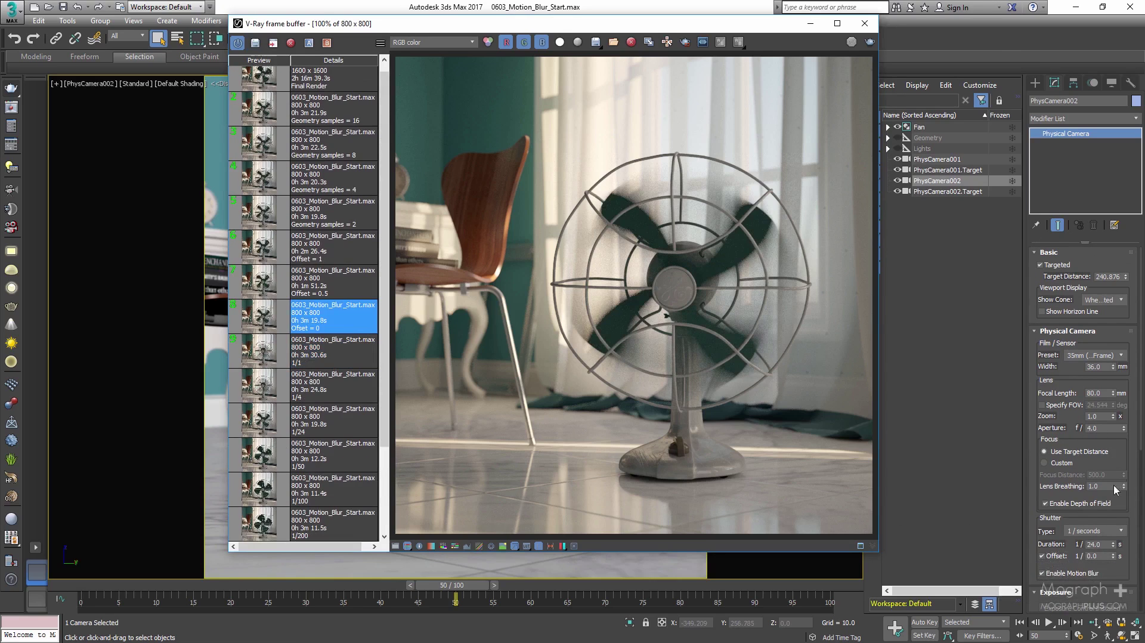
click(338, 281)
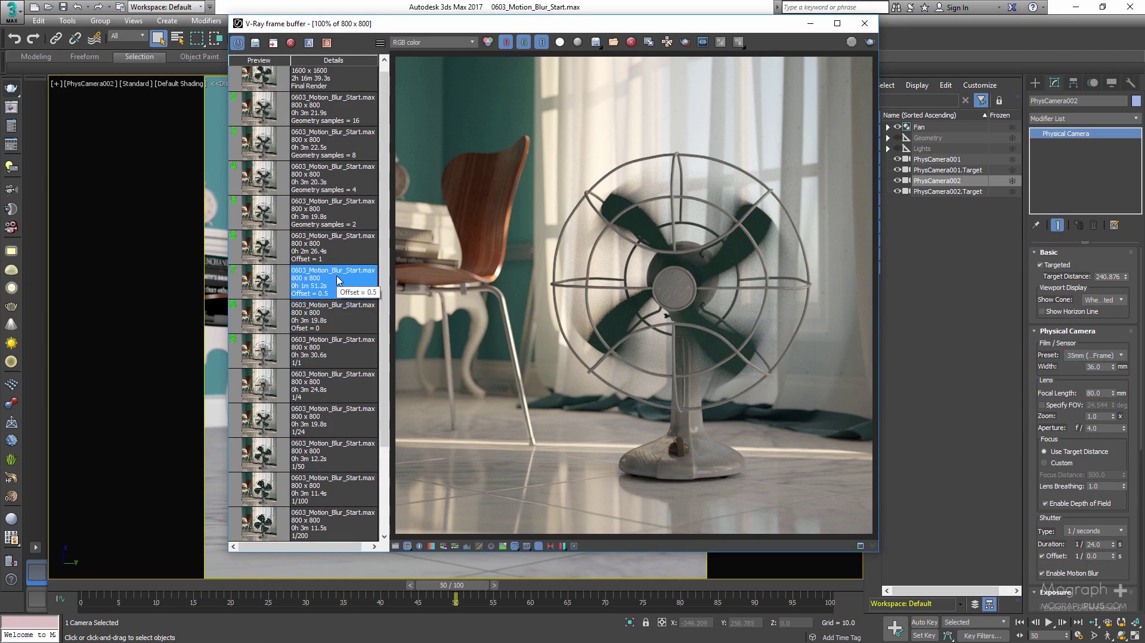
click(340, 248)
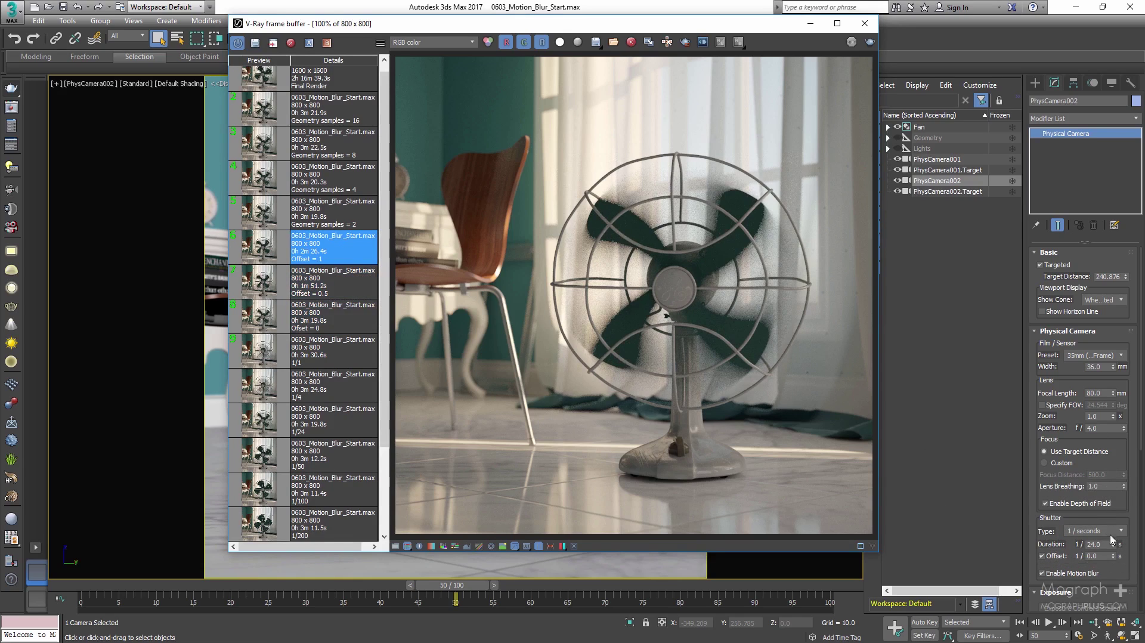
Set the shutter offset to 1, then 0, and turn the offset off
double_click(1098, 557)
text(1)
key(Return)
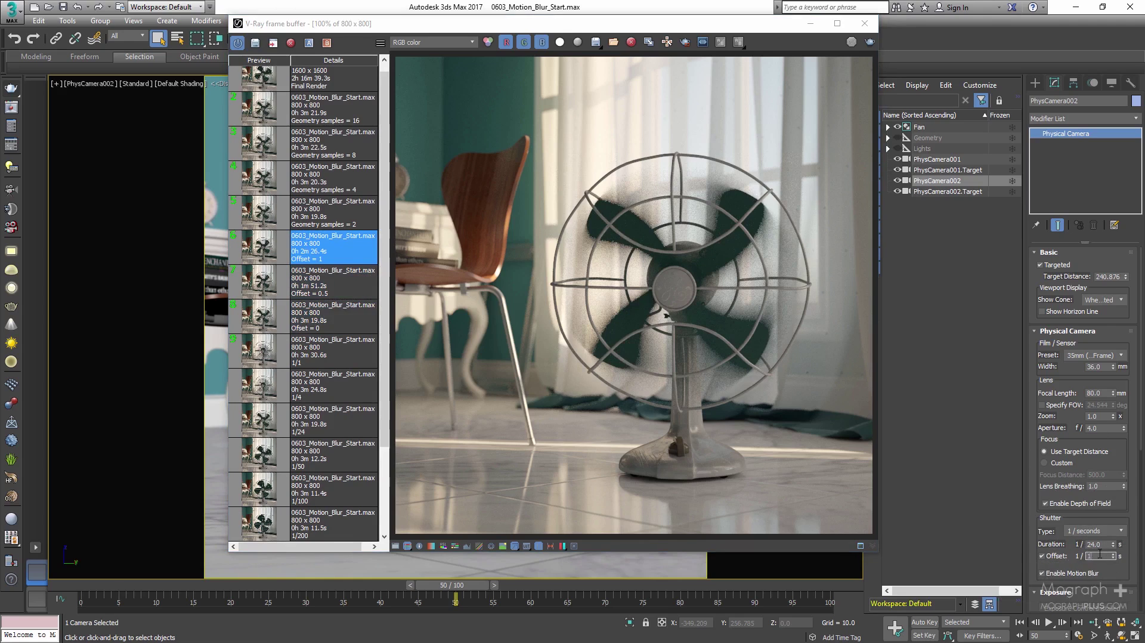
text(0)
key(Return)
click(1066, 559)
scroll(1092, 555, down, 1)
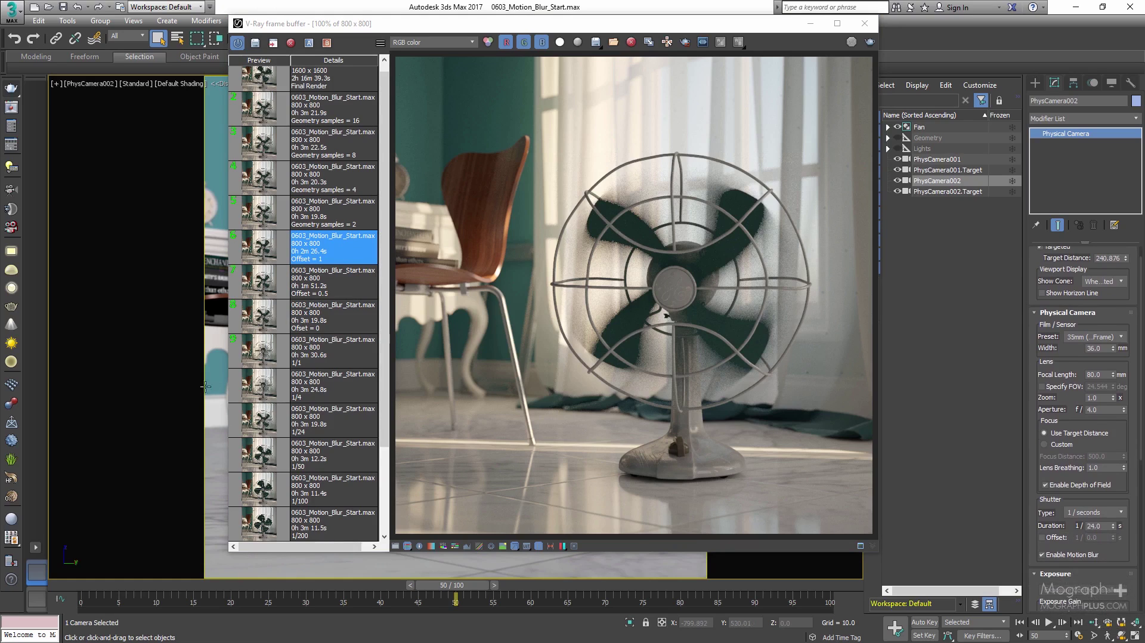
scroll(275, 374, up, 1)
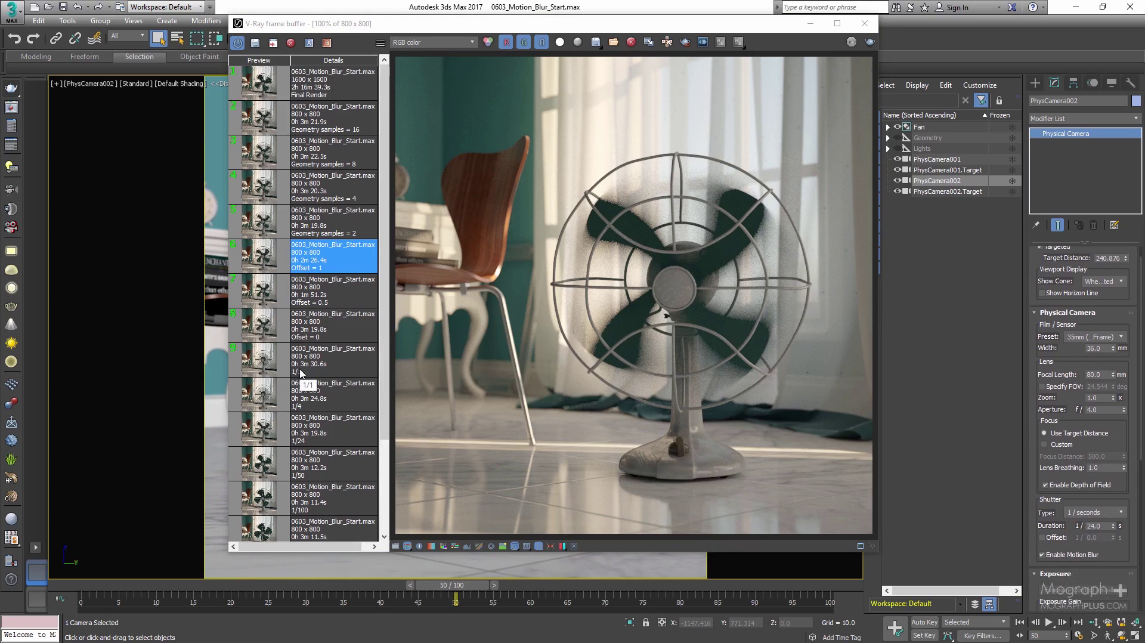
Open Render Setup's V-Ray Camera rollout, toggle Camera motion blur, and place it beside the frame buffer
click(12, 126)
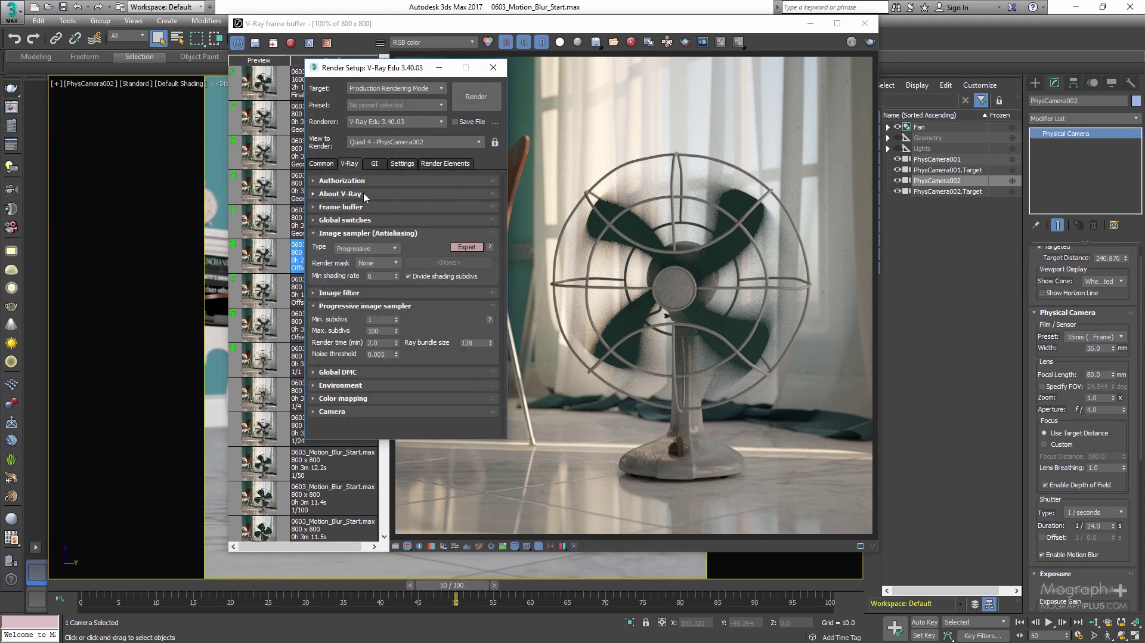
click(344, 413)
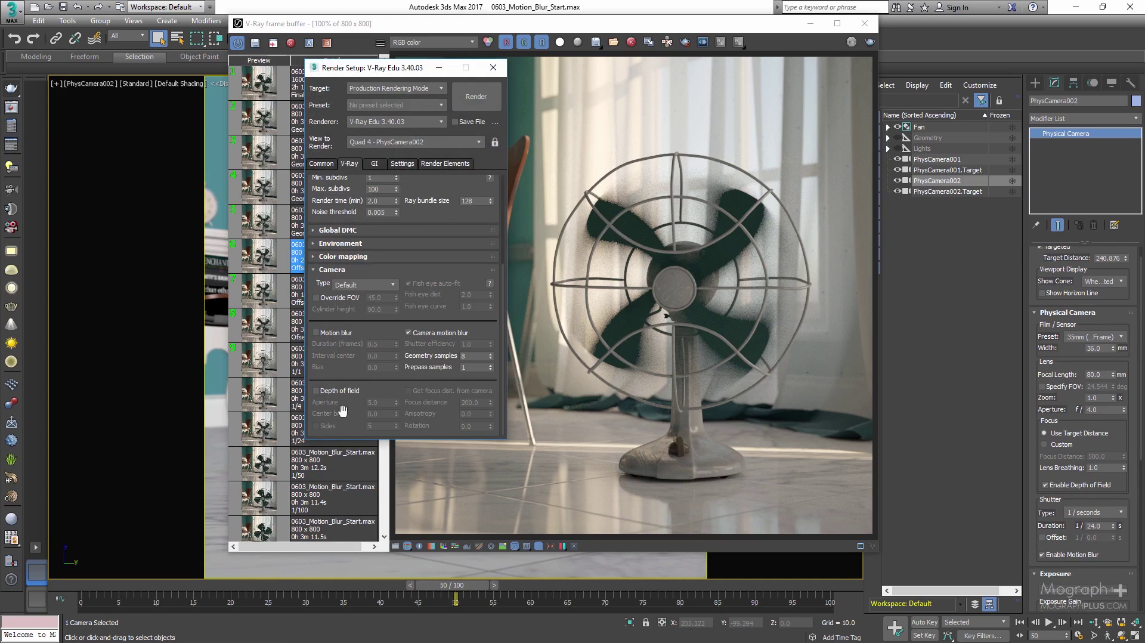
click(460, 335)
drag(382, 76, 139, 92)
drag(446, 24, 501, 30)
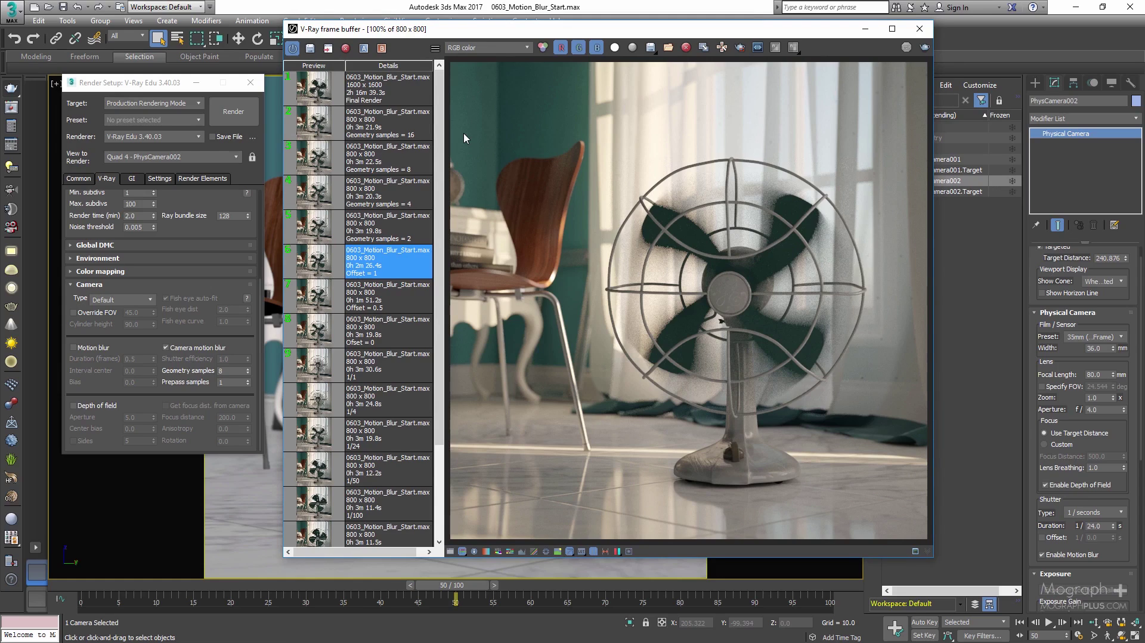
Edit the Geometry samples field while comparing the stored renders at 2, 4 and 8 samples
double_click(232, 372)
text(2)
click(310, 237)
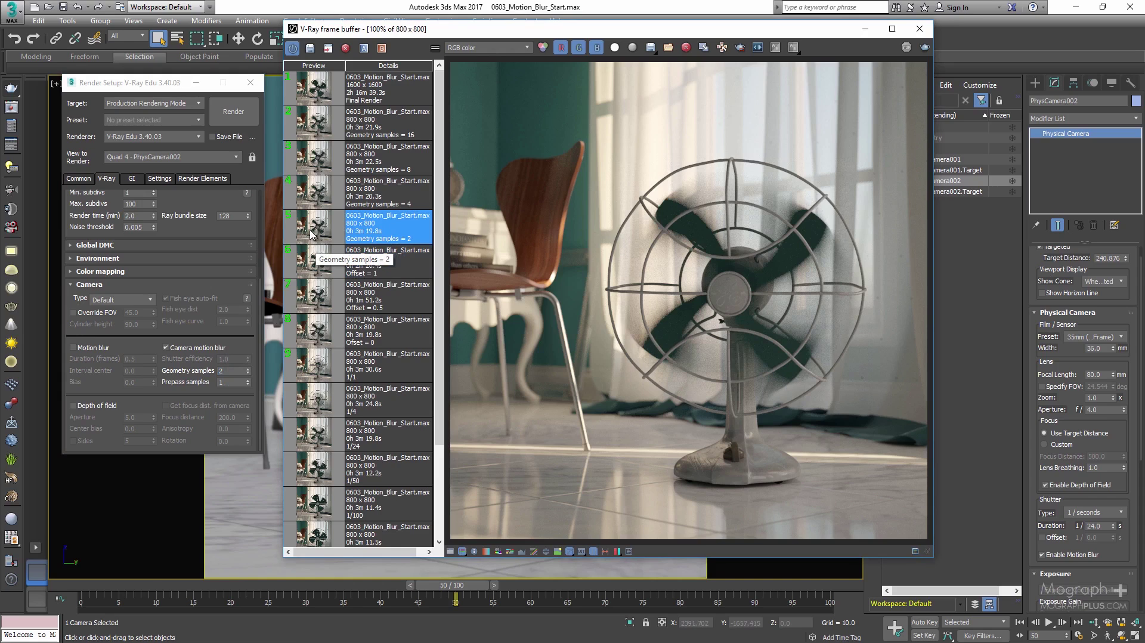
click(234, 370)
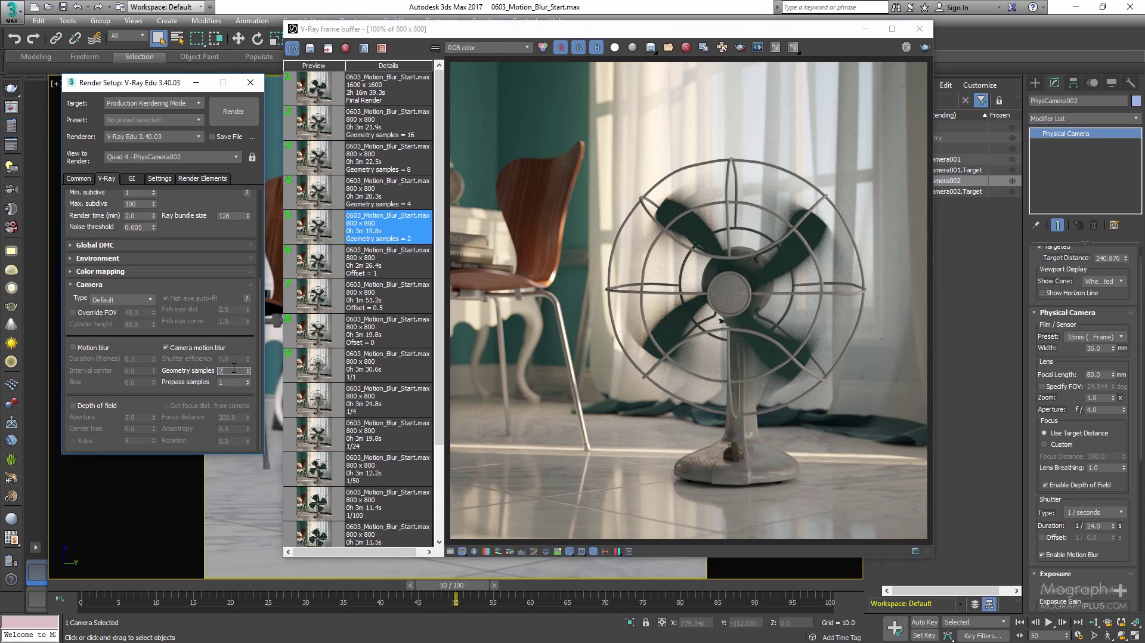
click(311, 189)
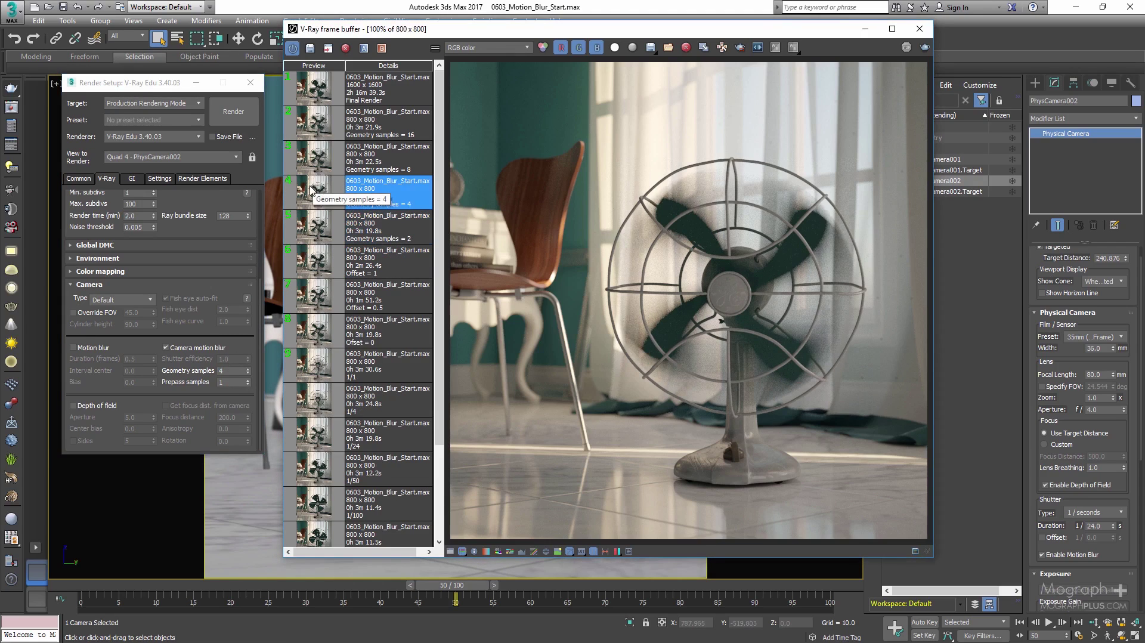
click(315, 238)
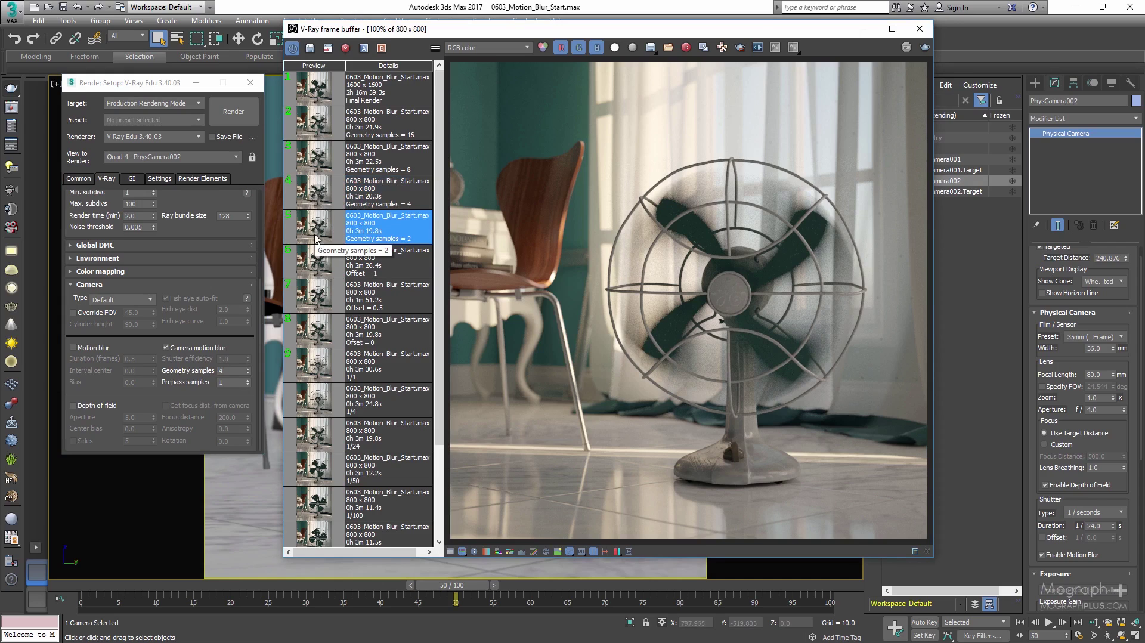
click(318, 194)
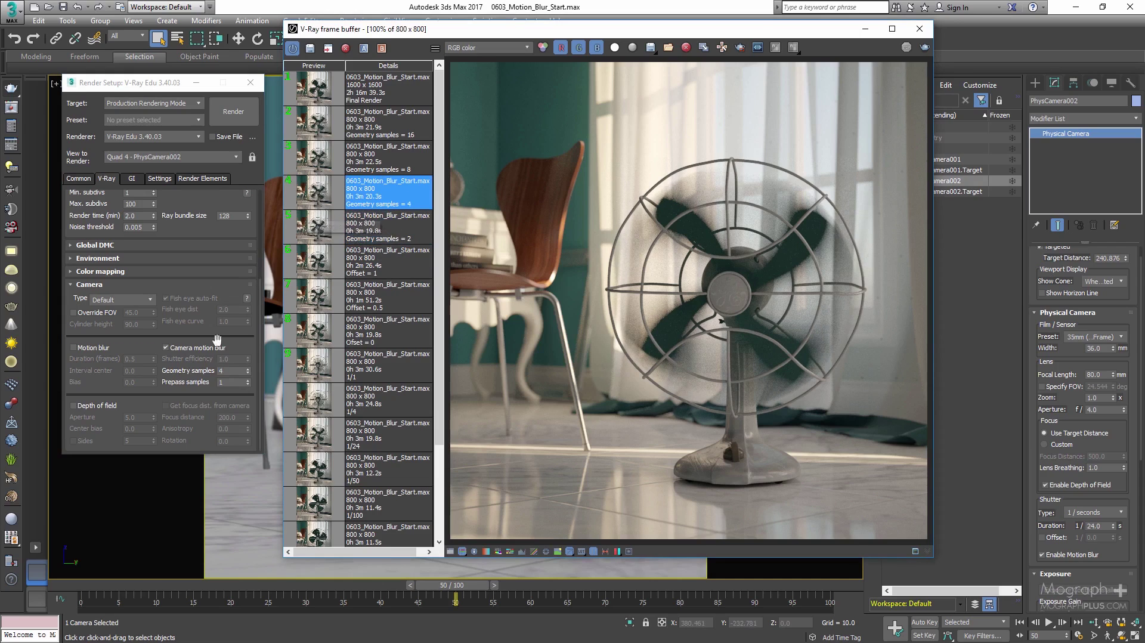
click(225, 370)
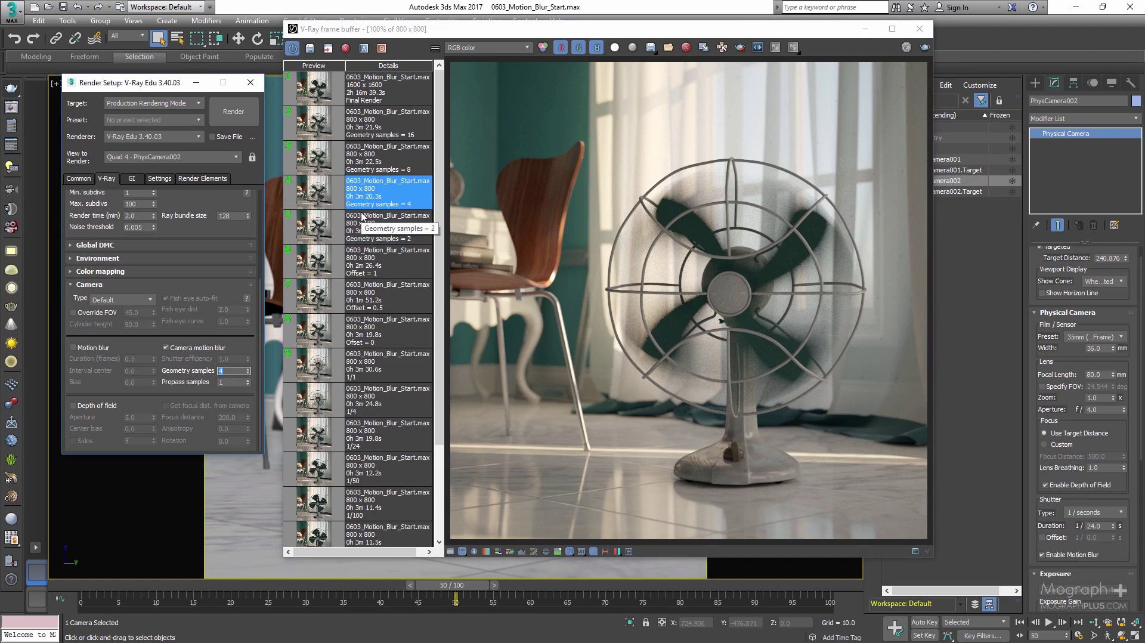
click(333, 162)
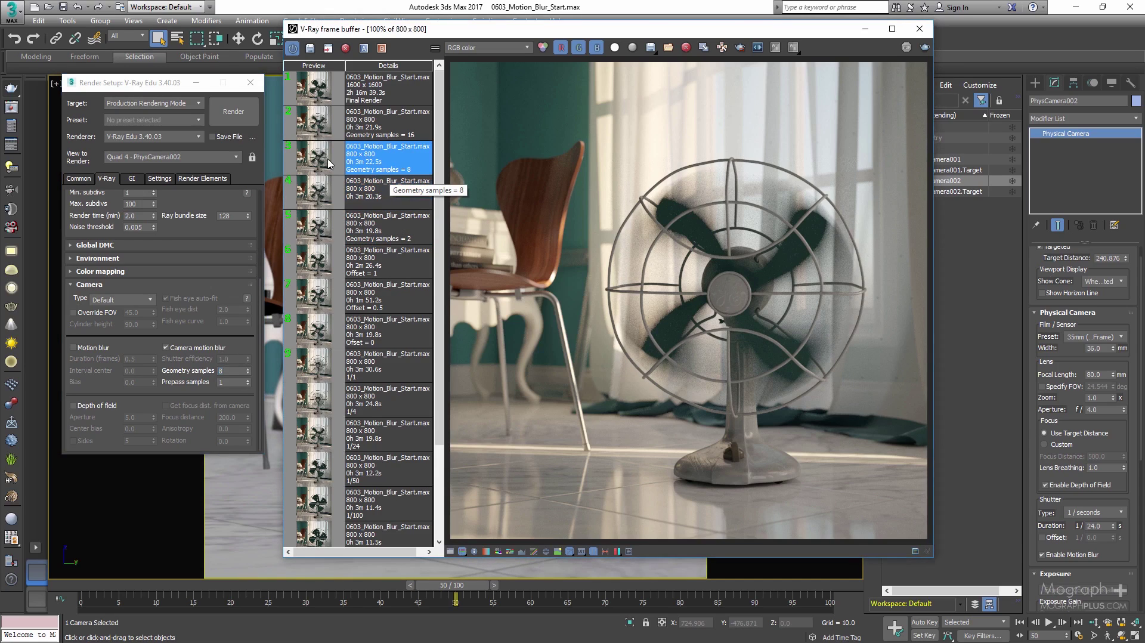
View the stored Geometry samples = 16 render, then set Geometry samples to 8
click(227, 372)
text(16)
click(321, 125)
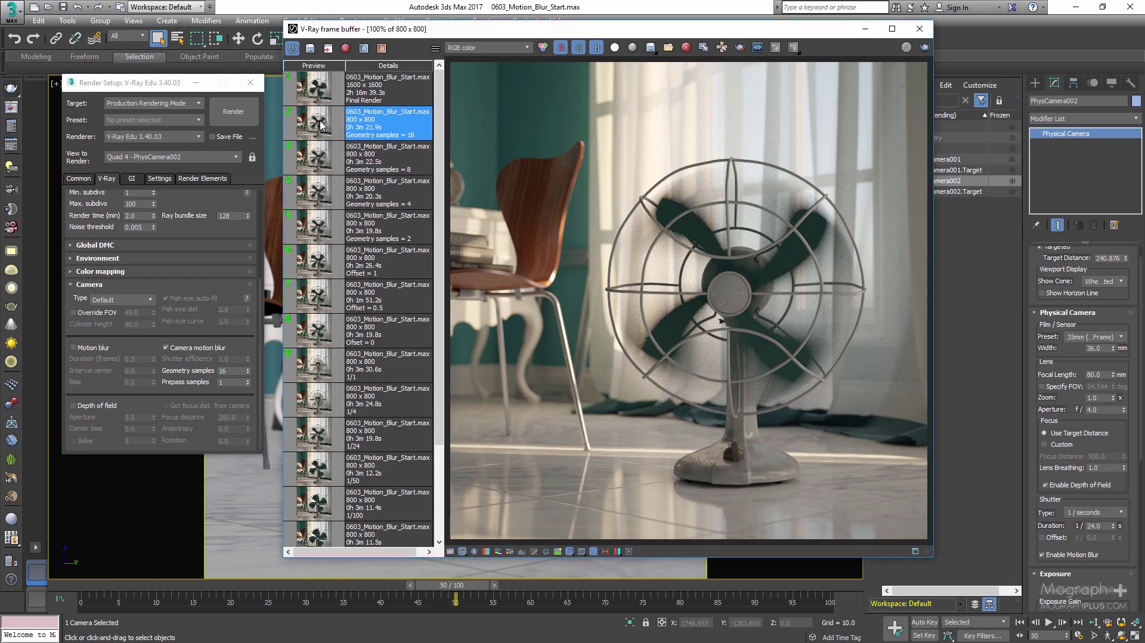
double_click(235, 371)
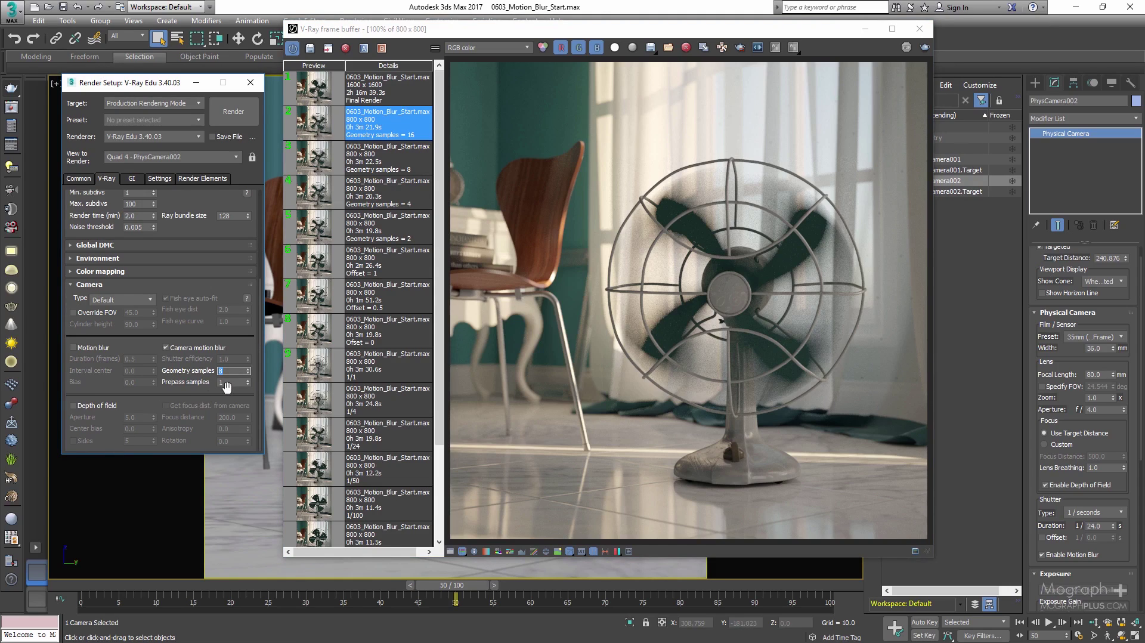
click(231, 384)
Tick Motion blur in the V-Ray Camera rollout to enable Duration, Interval center and Bias
click(102, 350)
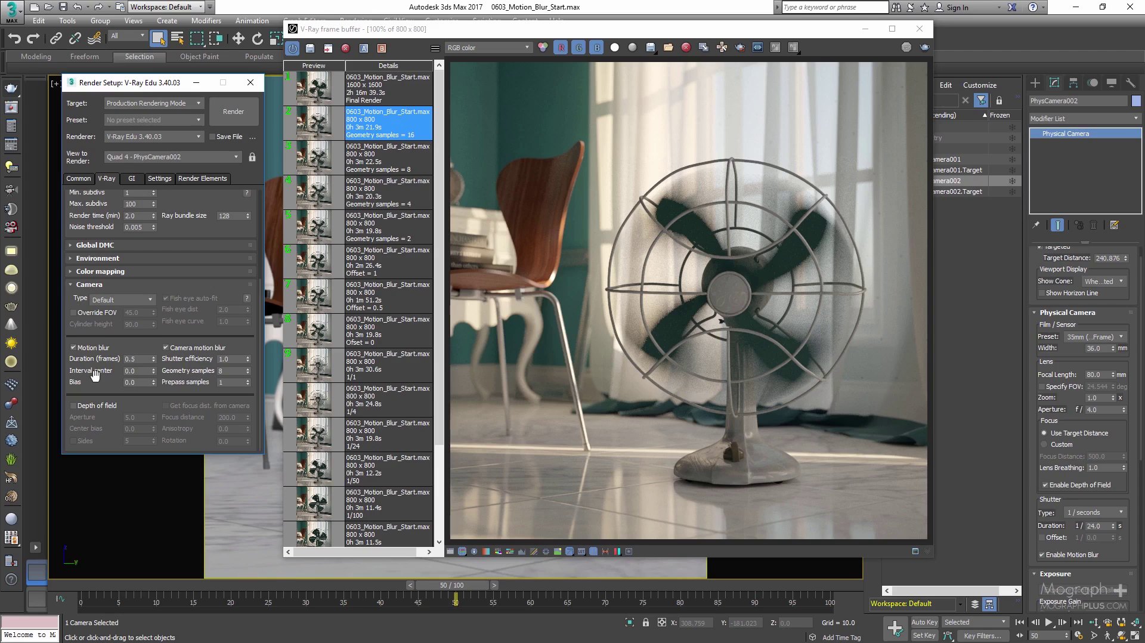
Untick Motion blur, set the shutter duration to 48, and load the 1600×1600 Final Render
click(95, 348)
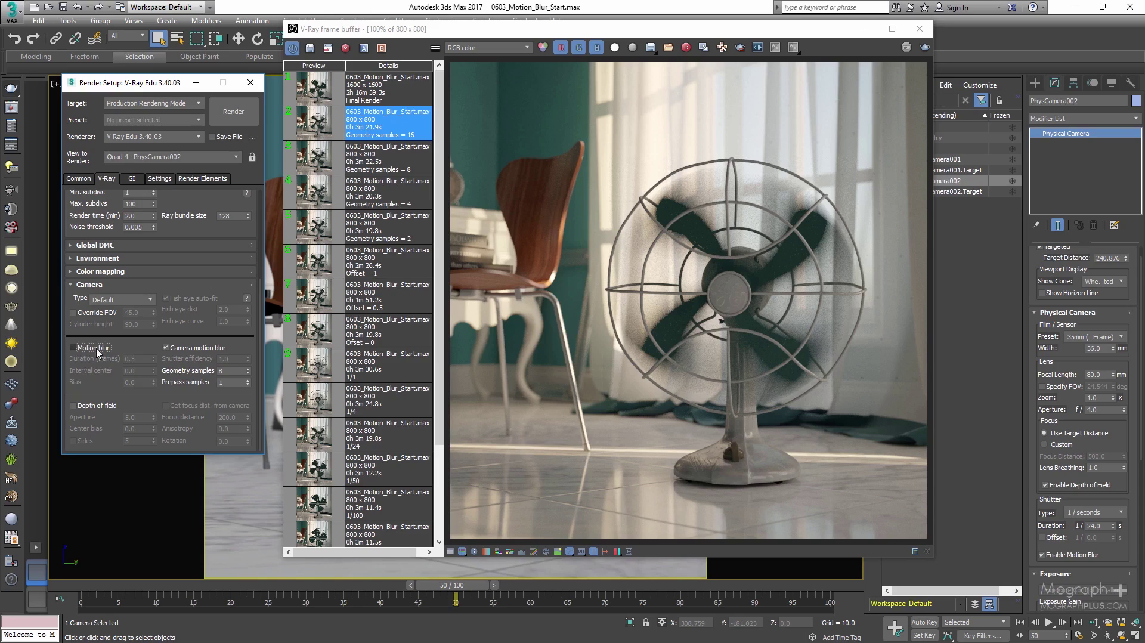
double_click(1105, 526)
text(48)
key(Return)
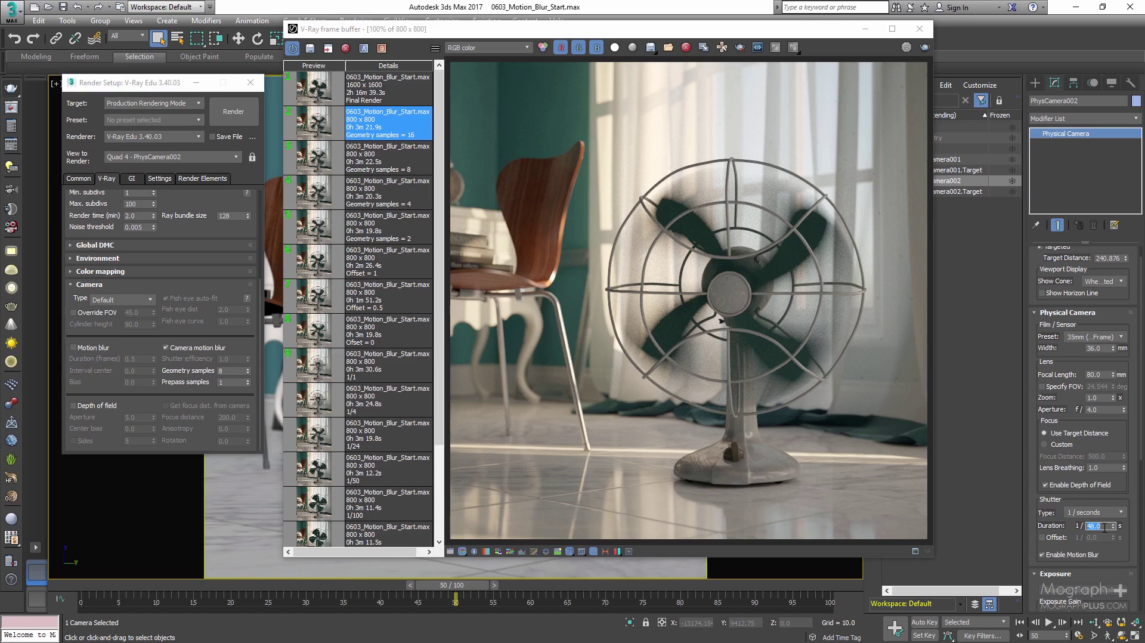
click(325, 93)
double_click(326, 93)
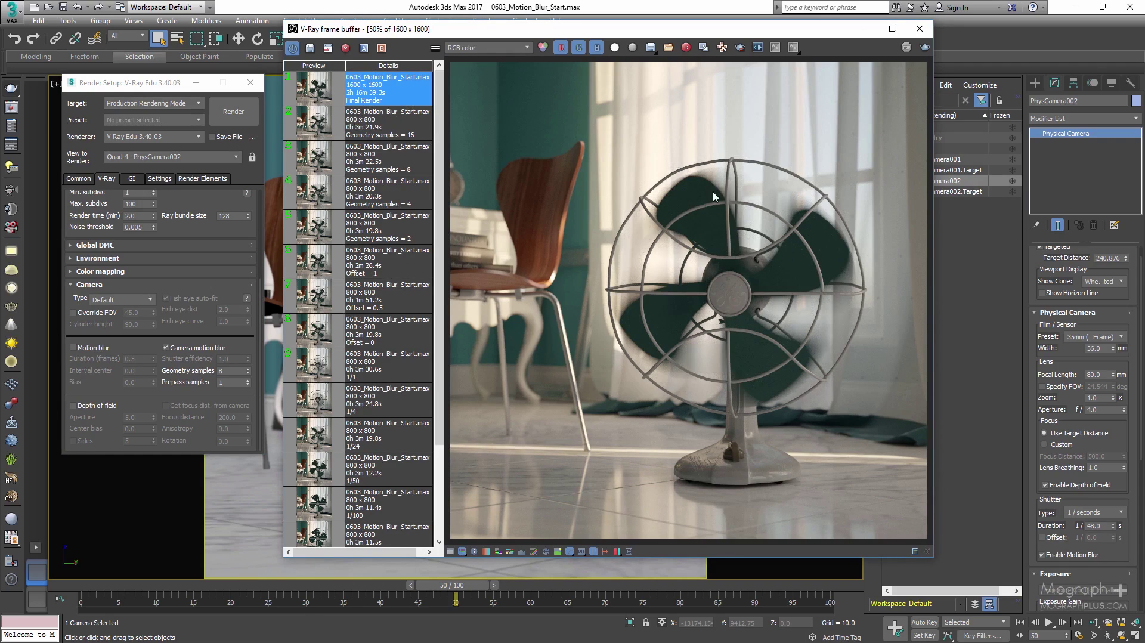
Maximize the frame buffer, zoom between 50% and 100% on the blurred blades, and open the channel list
click(892, 28)
double_click(684, 299)
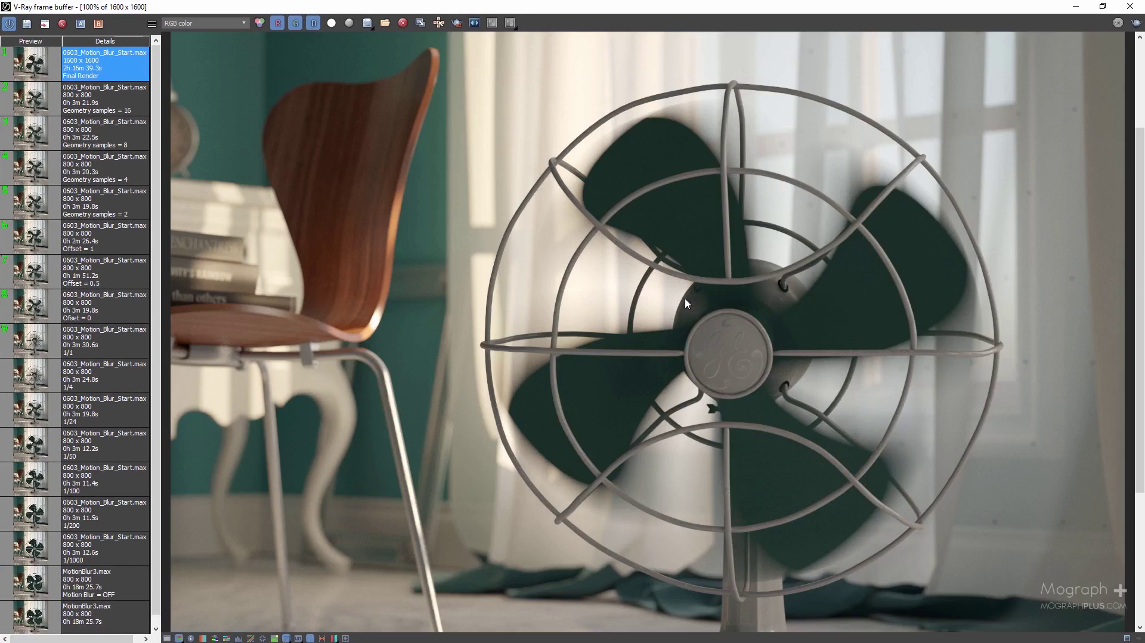
scroll(692, 293, down, 1)
ctrl+scroll(691, 296, down, 1)
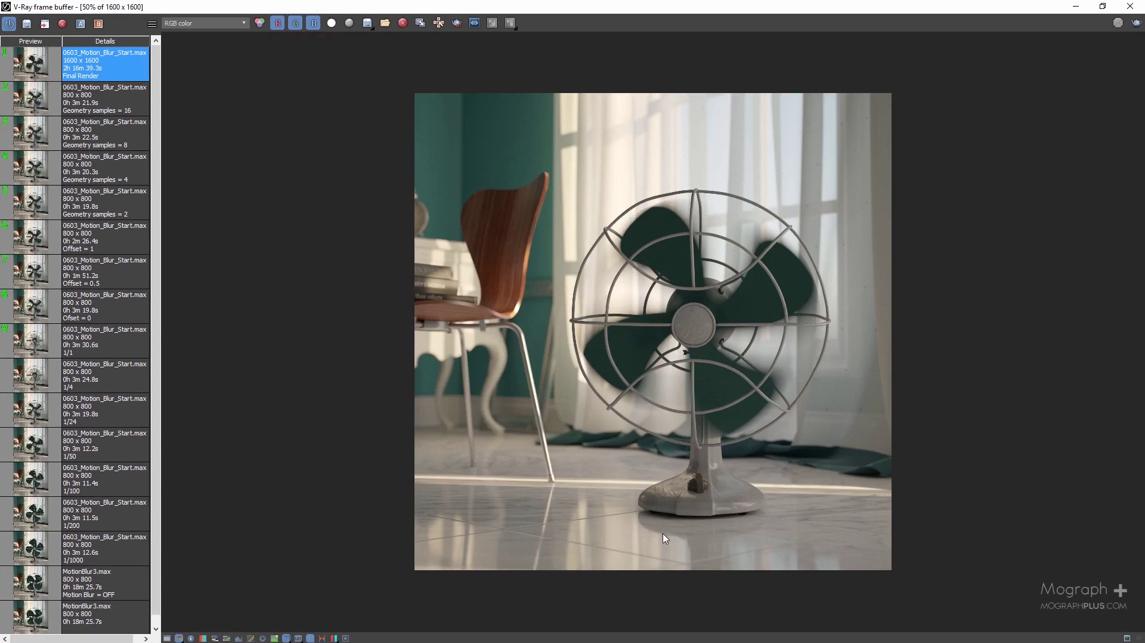
ctrl+scroll(690, 527, up, 1)
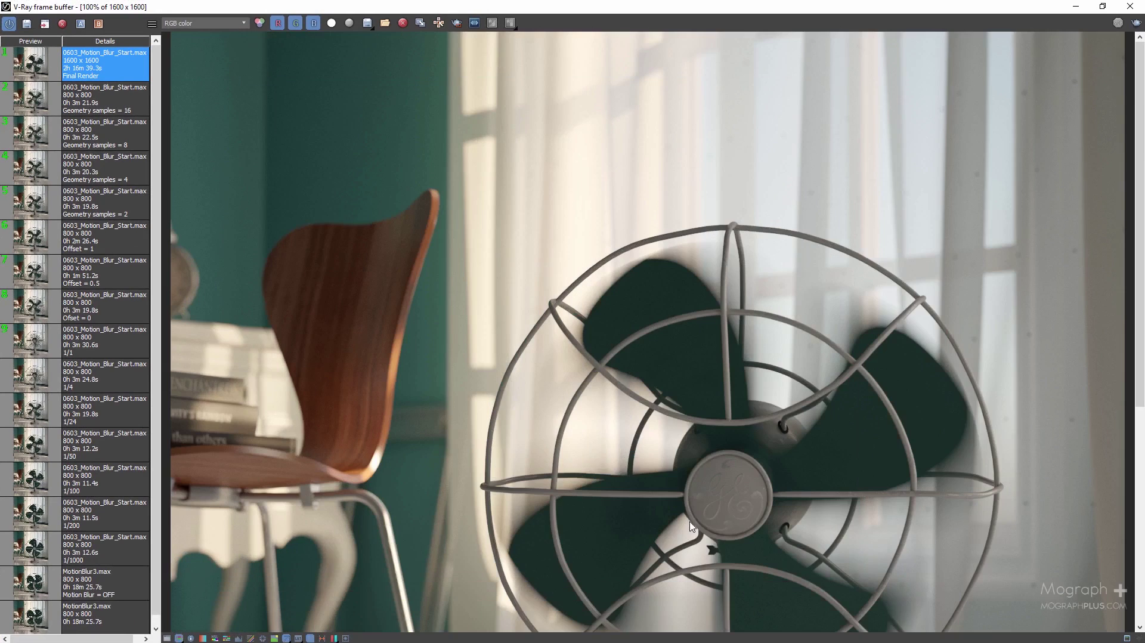
scroll(721, 524, down, 2)
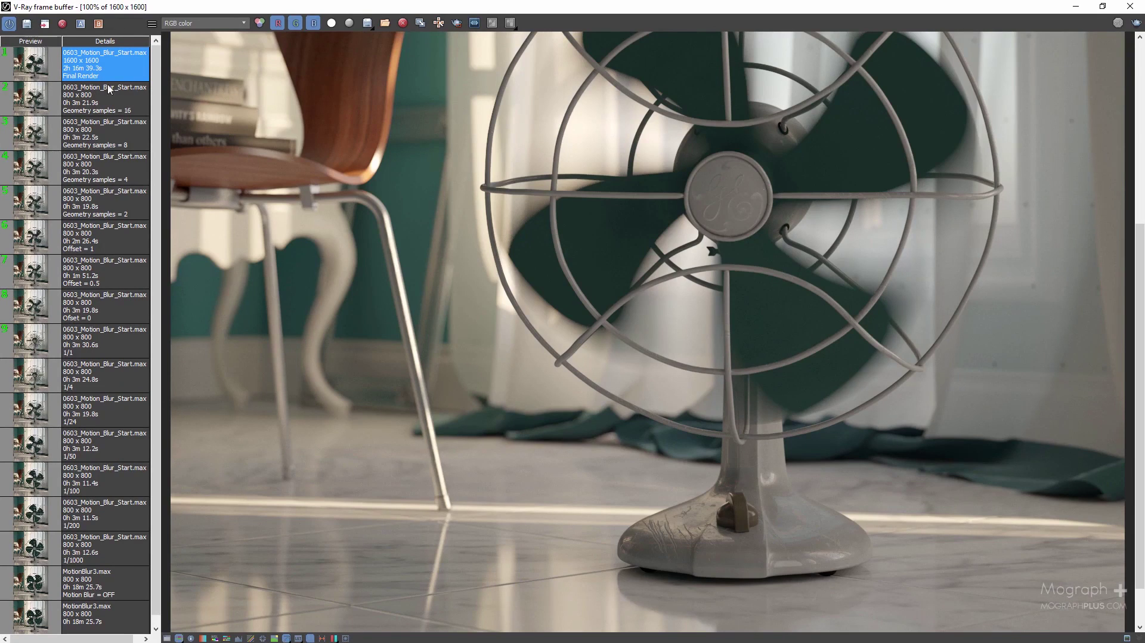
ctrl+scroll(615, 278, down, 1)
ctrl+scroll(716, 301, up, 1)
scroll(716, 301, down, 1)
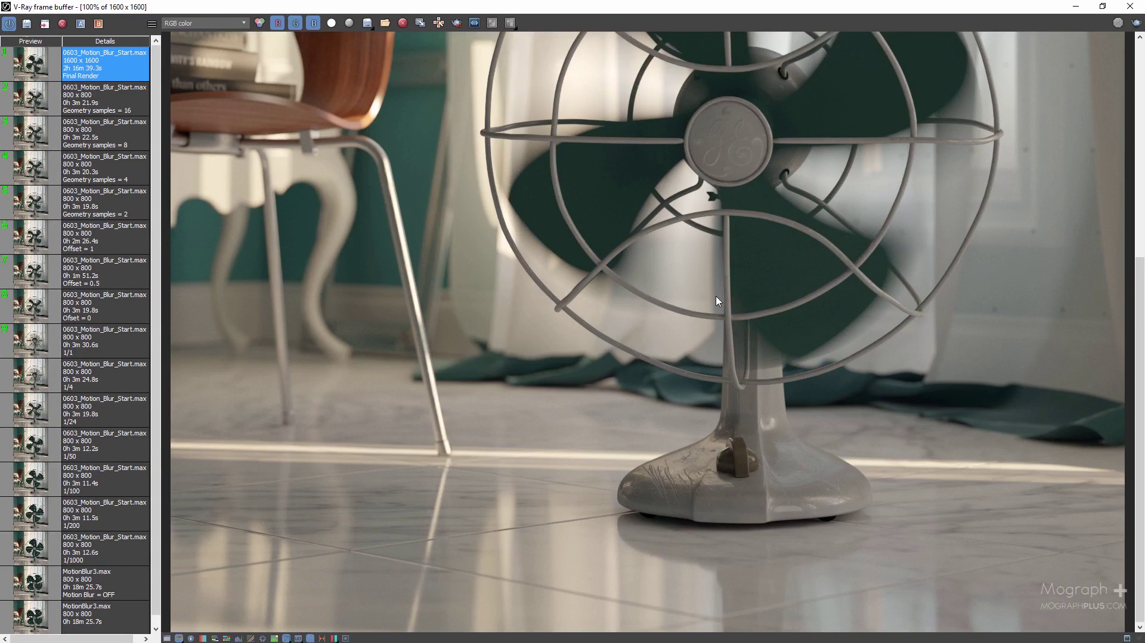
ctrl+scroll(734, 274, down, 1)
ctrl+scroll(714, 302, up, 1)
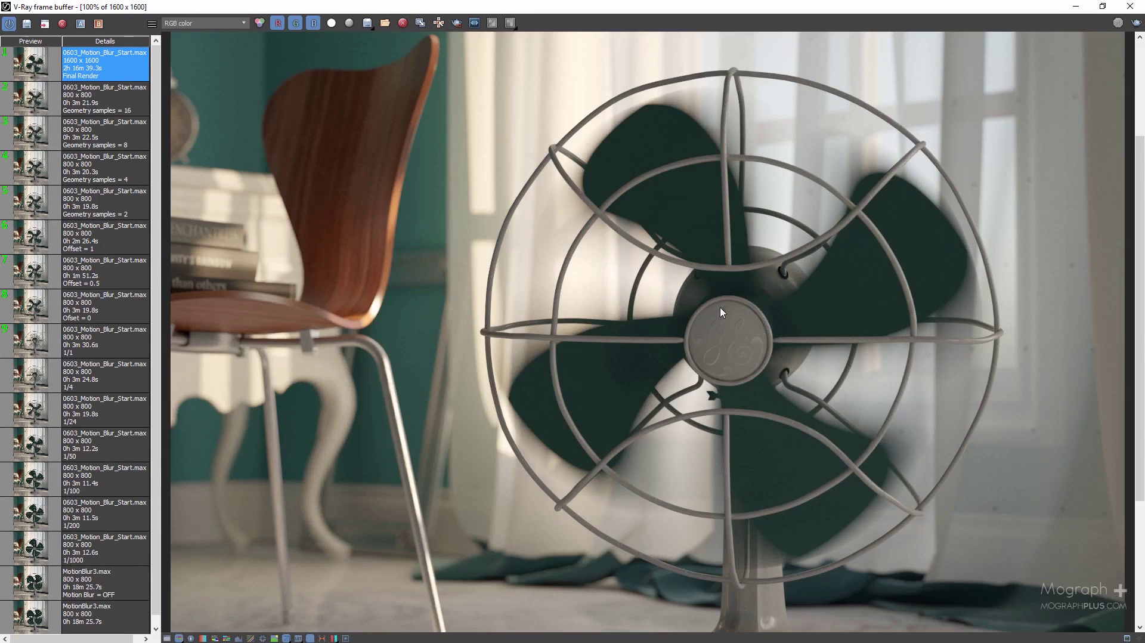
scroll(706, 293, down, 1)
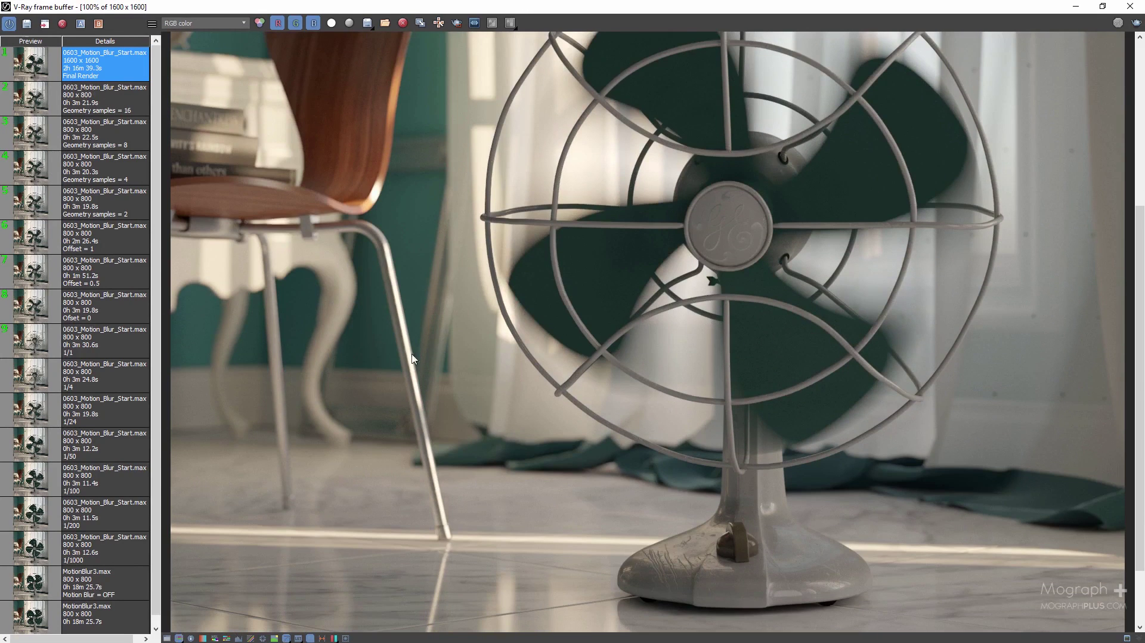
scroll(537, 352, down, 1)
ctrl+scroll(549, 362, down, 1)
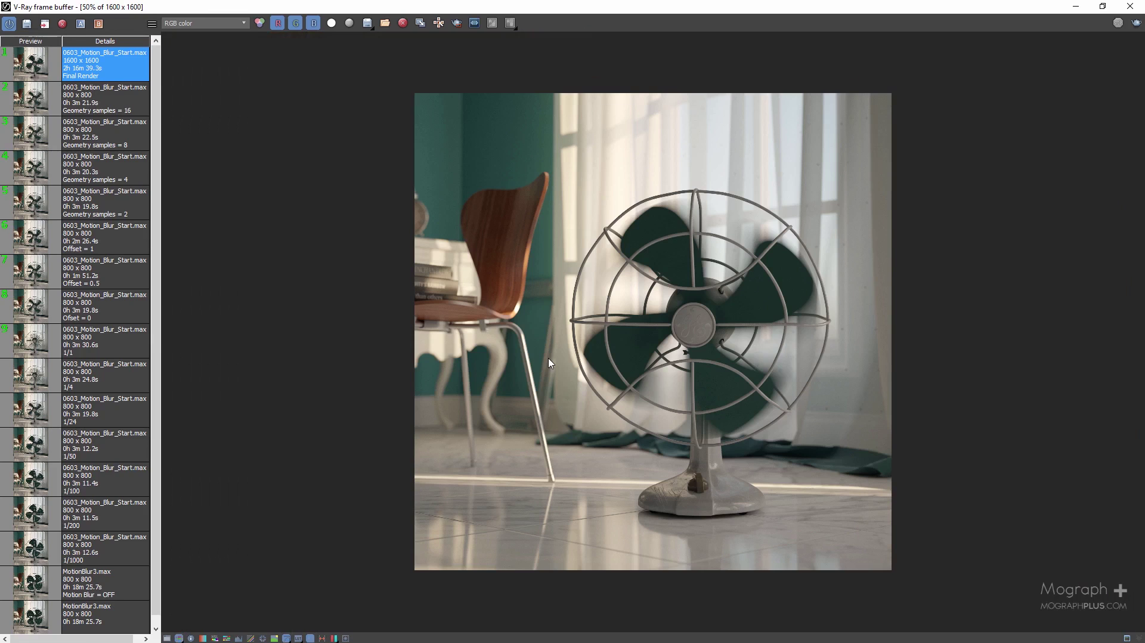
ctrl+scroll(667, 414, up, 1)
scroll(667, 414, up, 3)
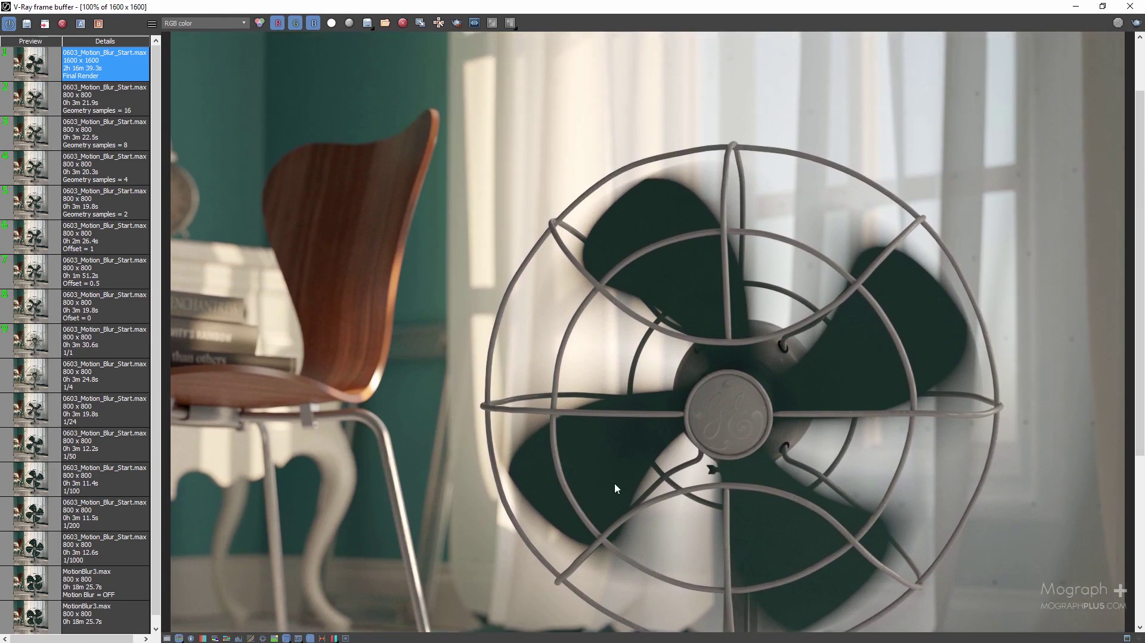
scroll(626, 532, down, 5)
ctrl+scroll(662, 383, down, 1)
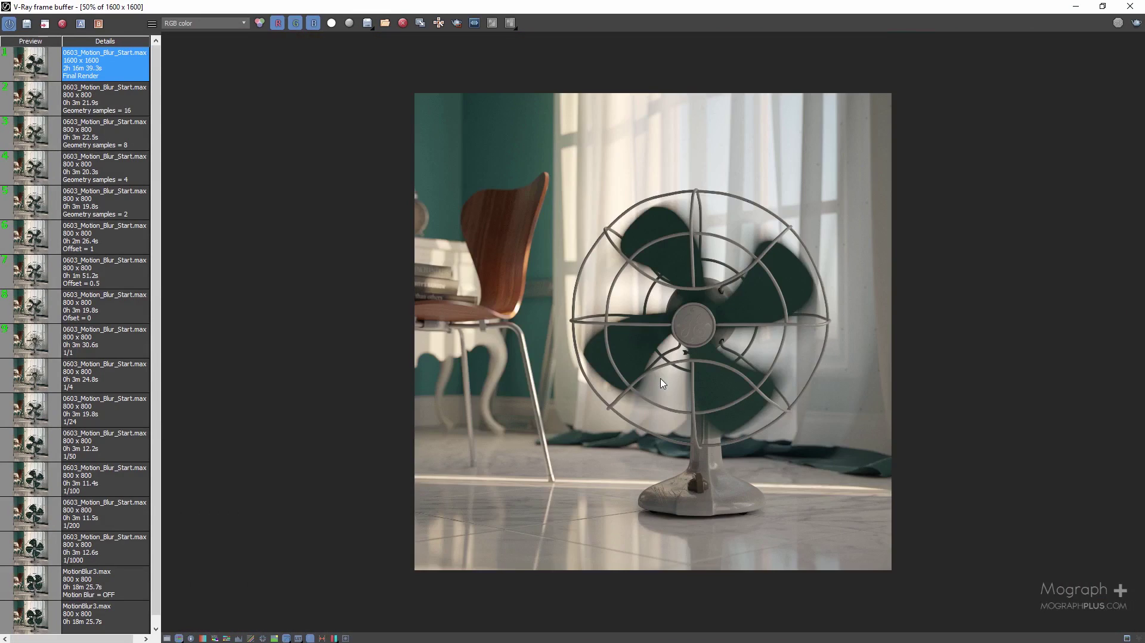
click(218, 25)
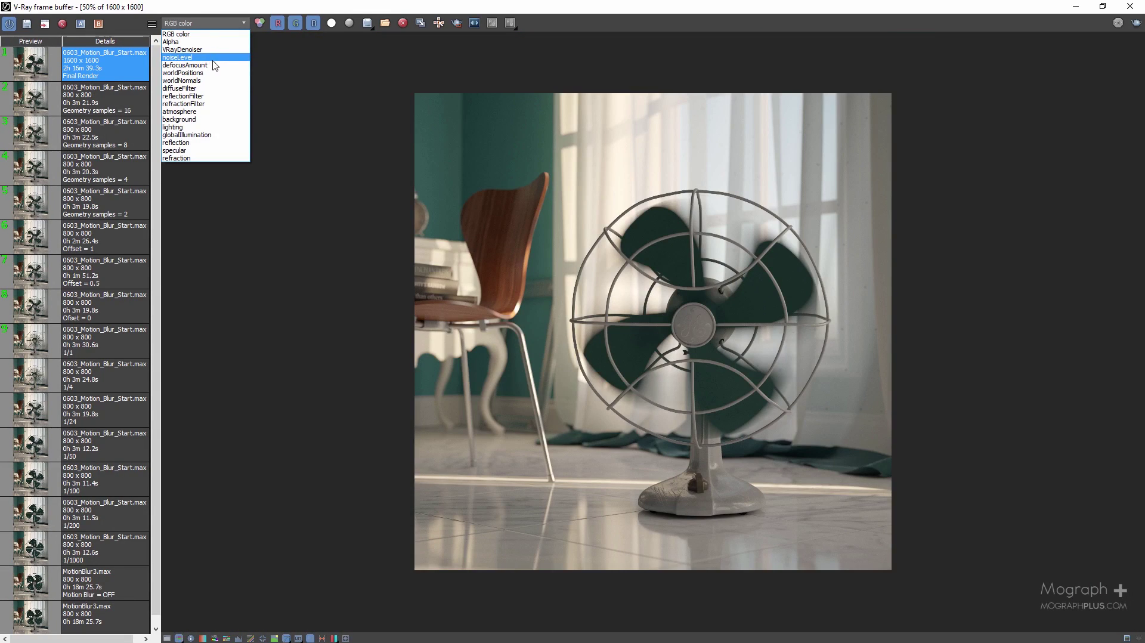
Display the VRayDenoiser channel, inspect the fan hub, base and lower blades, then open colour corrections
click(224, 50)
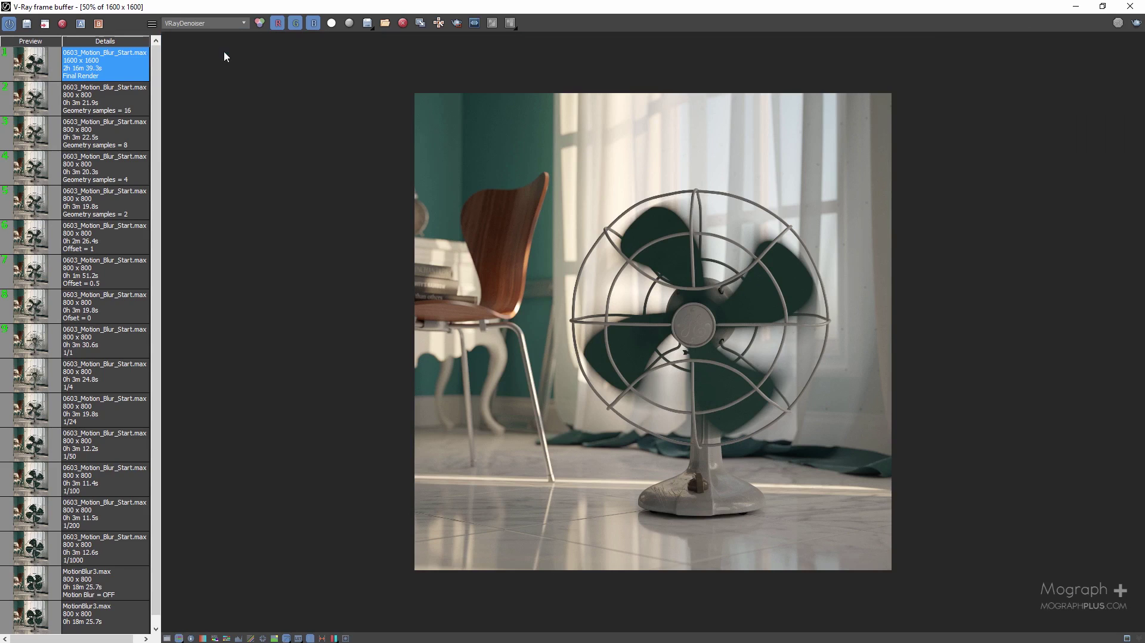
double_click(662, 334)
middle_drag(715, 311, 719, 133)
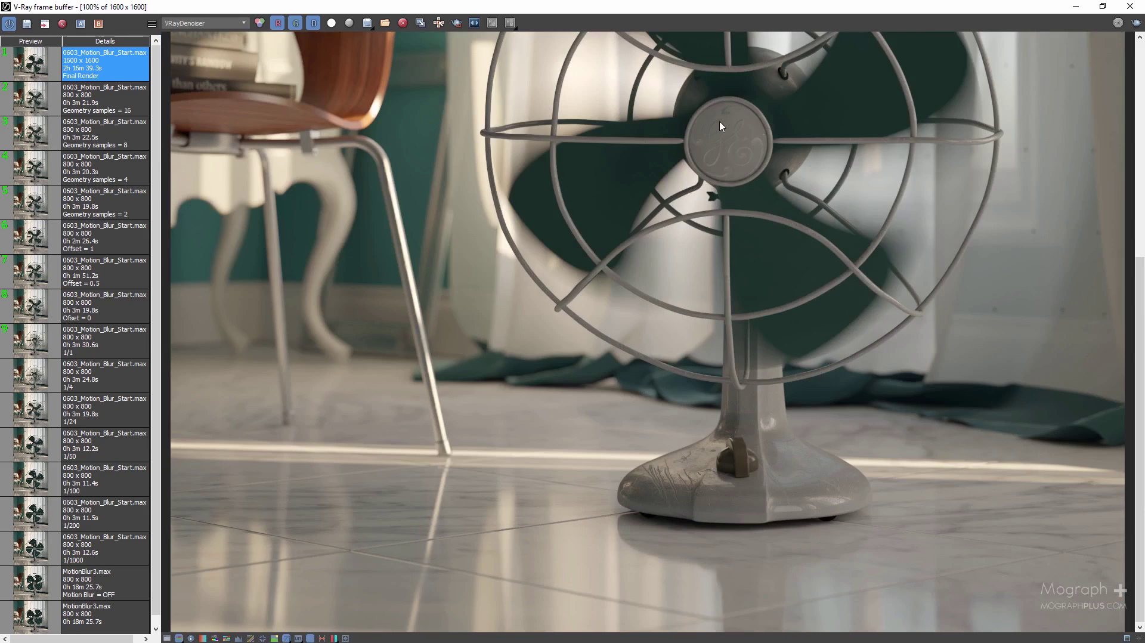
middle_drag(606, 179, 598, 402)
middle_drag(477, 316, 406, 174)
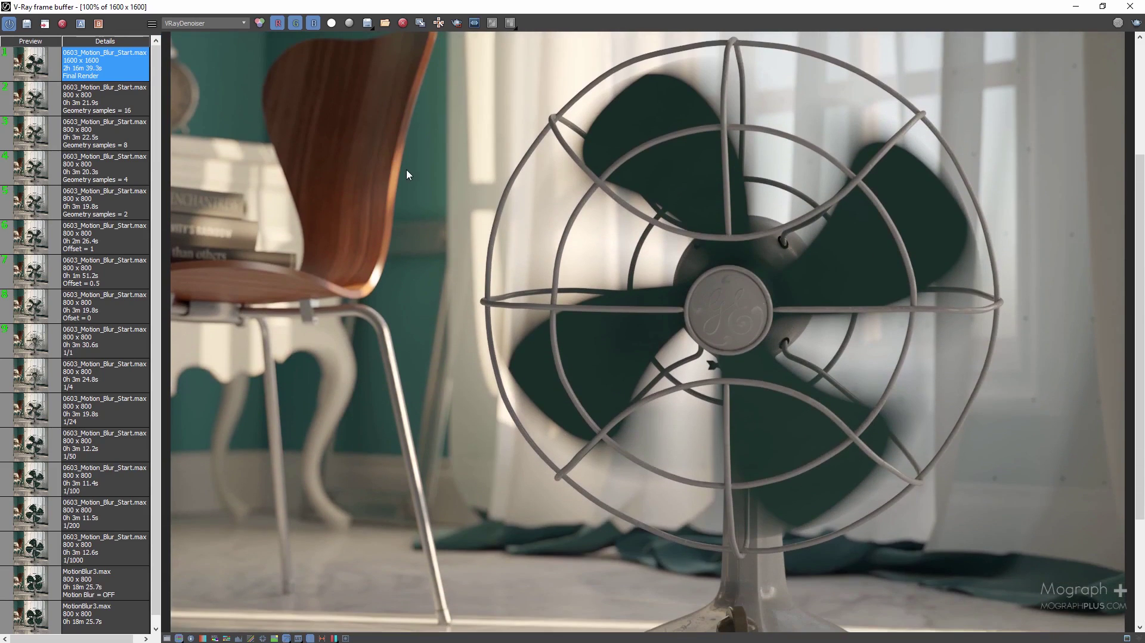
double_click(406, 169)
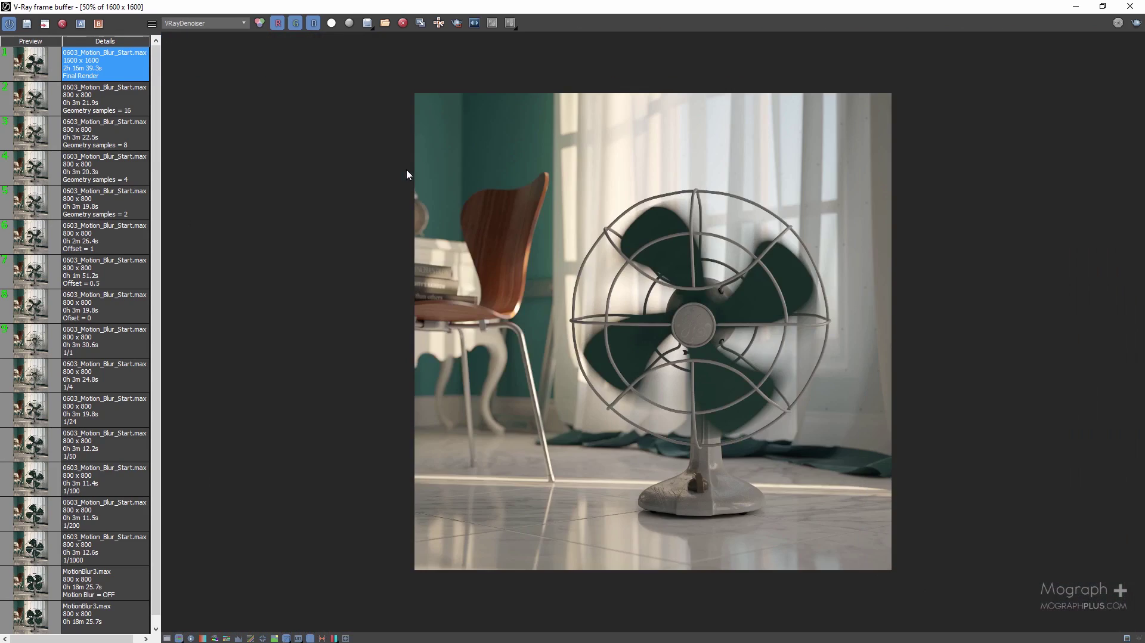
click(168, 637)
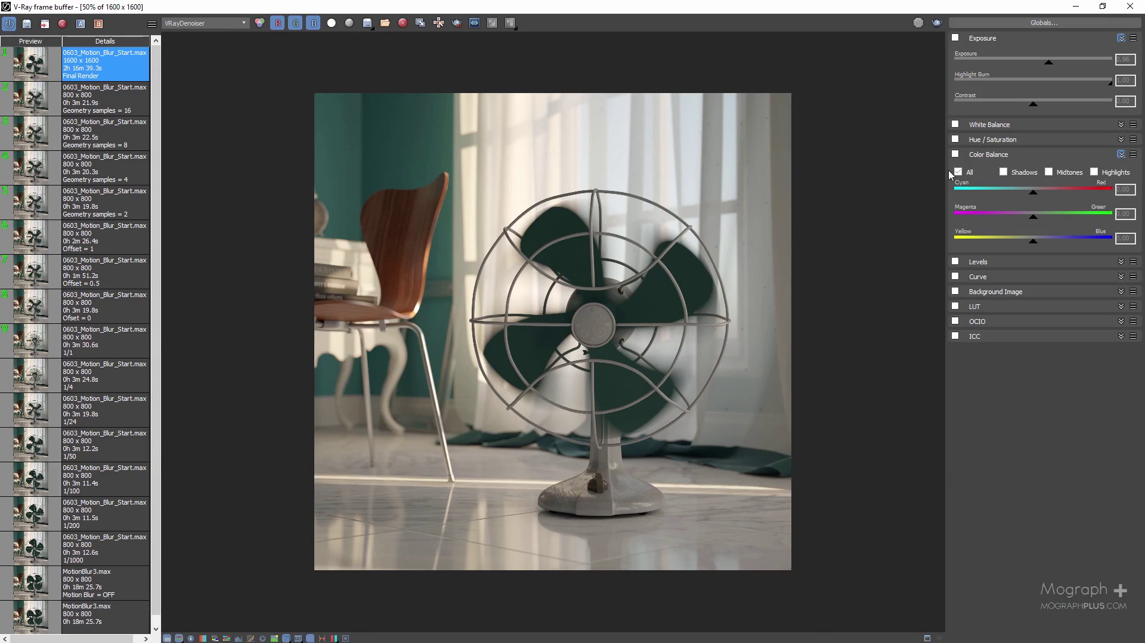
Enable Color Balance with shadows Yellow/Blue at 0.12 and highlights at -0.11, then close corrections
click(955, 154)
click(1013, 174)
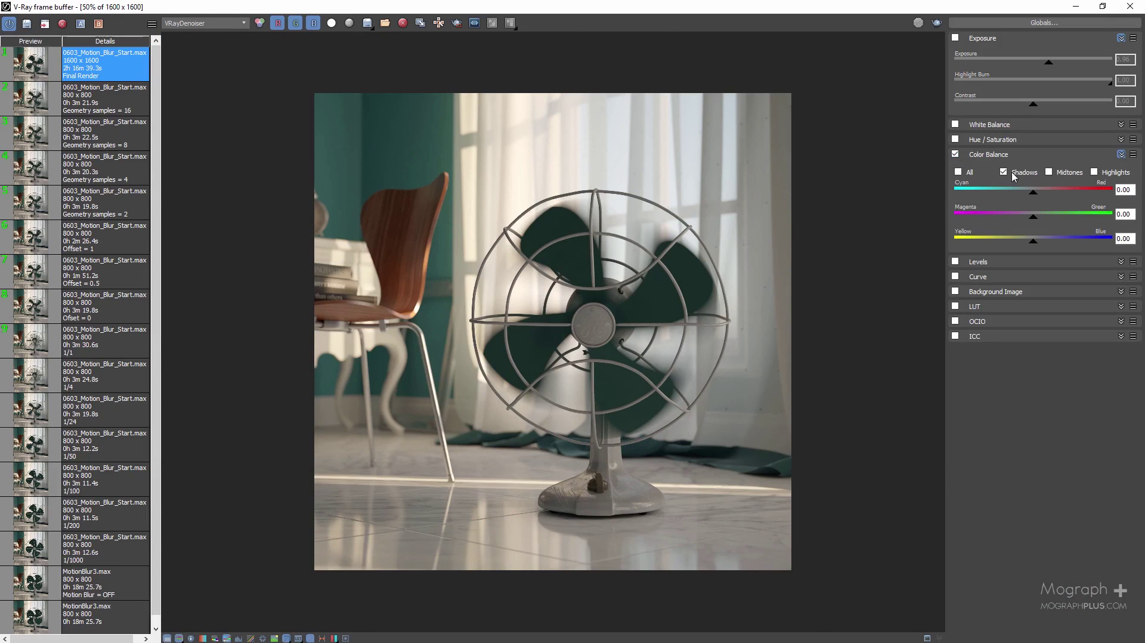
drag(1034, 242, 1046, 247)
click(1094, 172)
drag(1037, 245, 1027, 248)
click(166, 638)
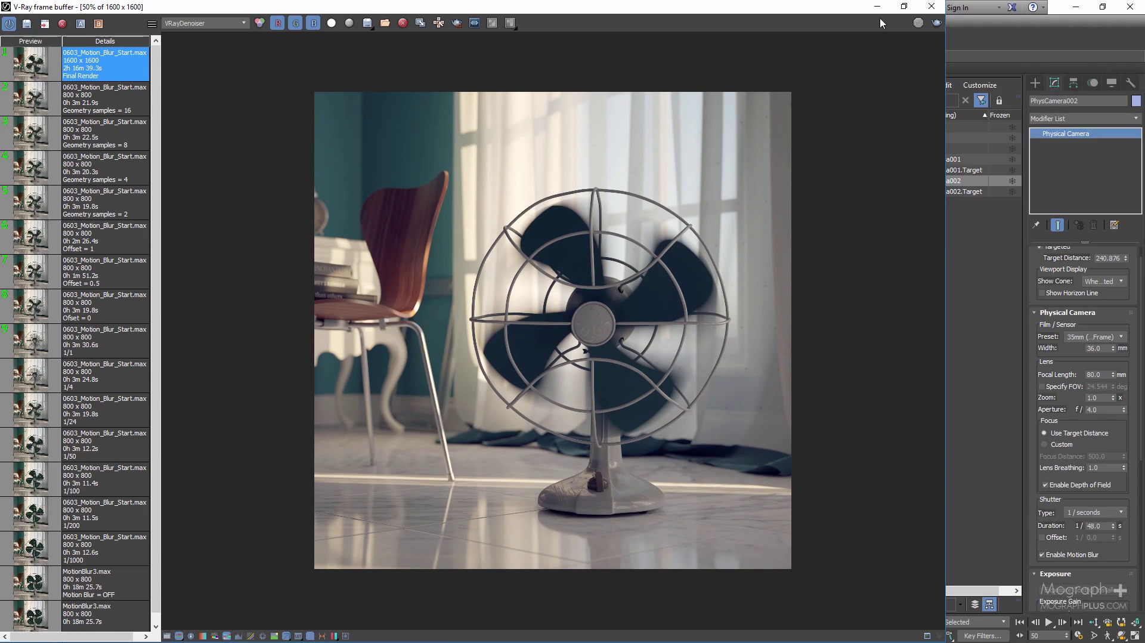
Re-maximize the frame buffer and inspect the graded image from the fan's base up to its hub
click(902, 7)
double_click(893, 24)
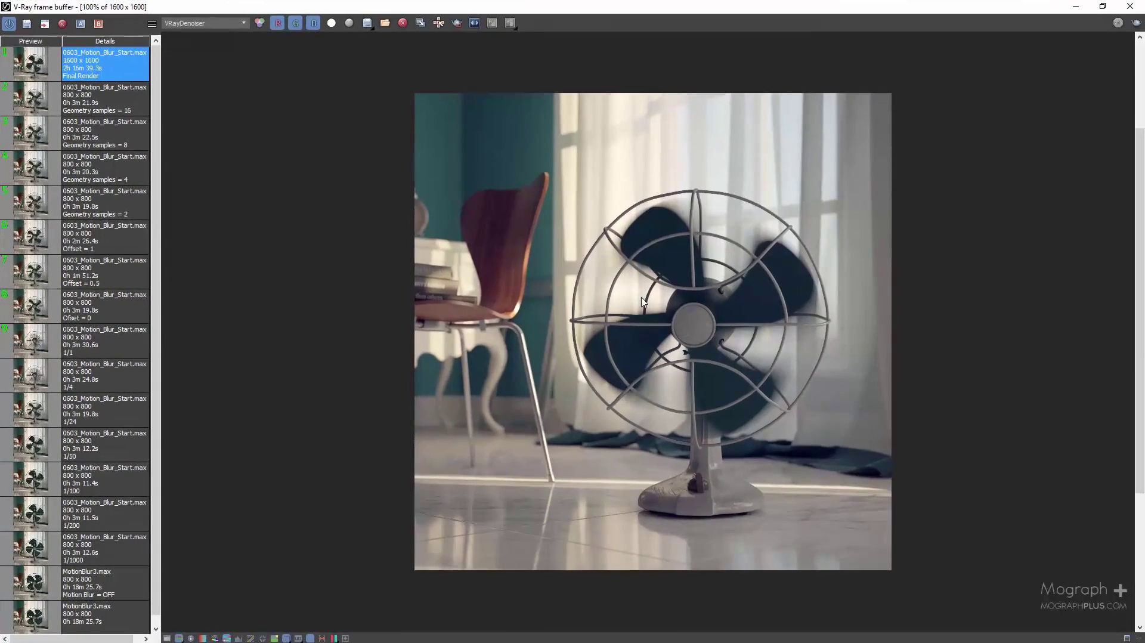
scroll(680, 463, up, 1)
middle_drag(681, 463, 738, 136)
scroll(670, 268, down, 1)
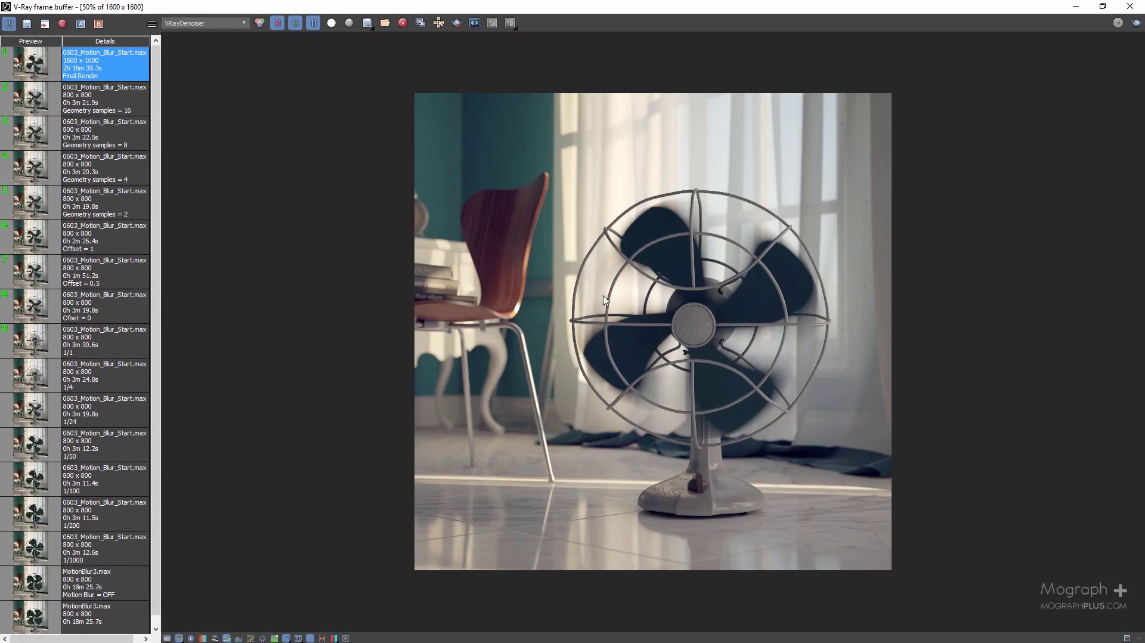
scroll(496, 293, up, 1)
middle_drag(481, 450, 610, 353)
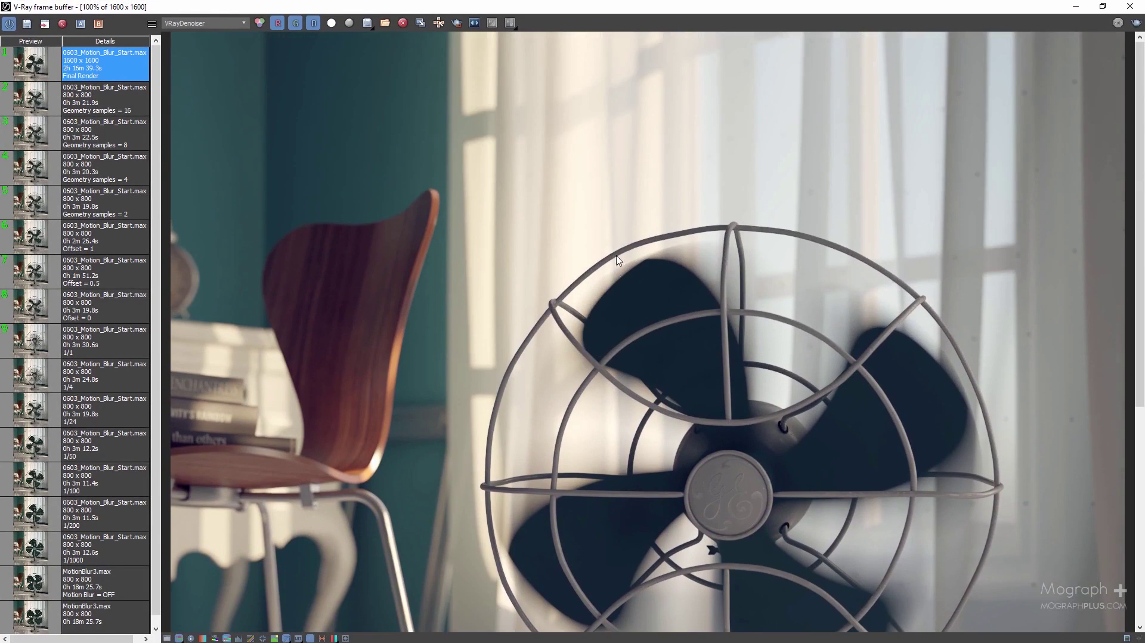
scroll(615, 256, down, 1)
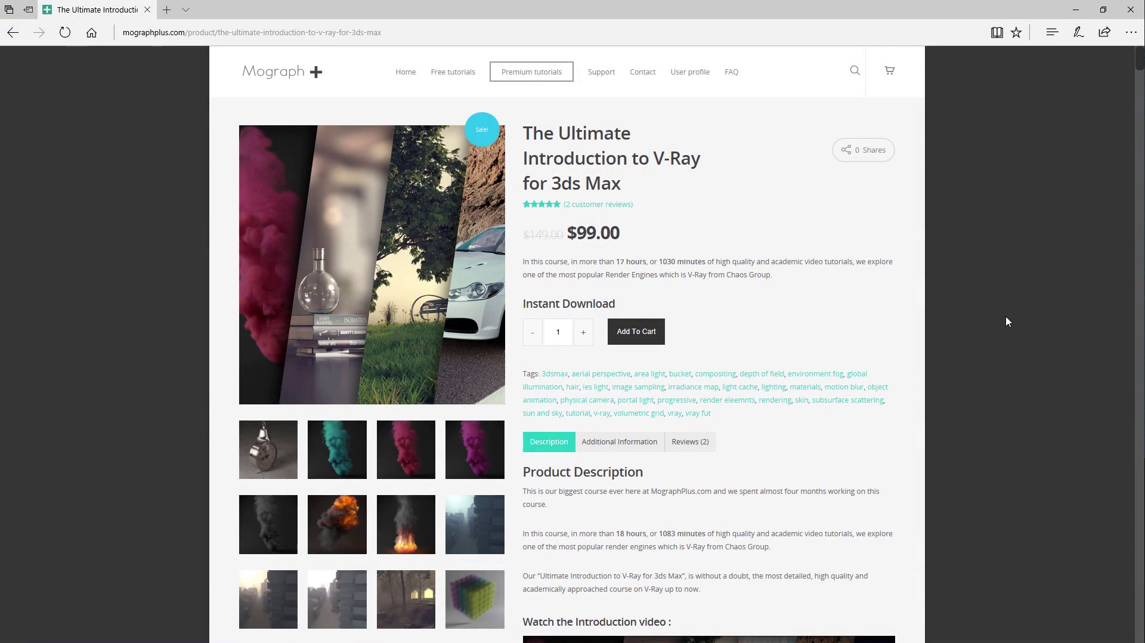
Scroll the Mograph+ V-Ray course page down to the Camera section thumbnails
scroll(1009, 323, down, 2)
scroll(1008, 324, down, 8)
scroll(1008, 324, down, 15)
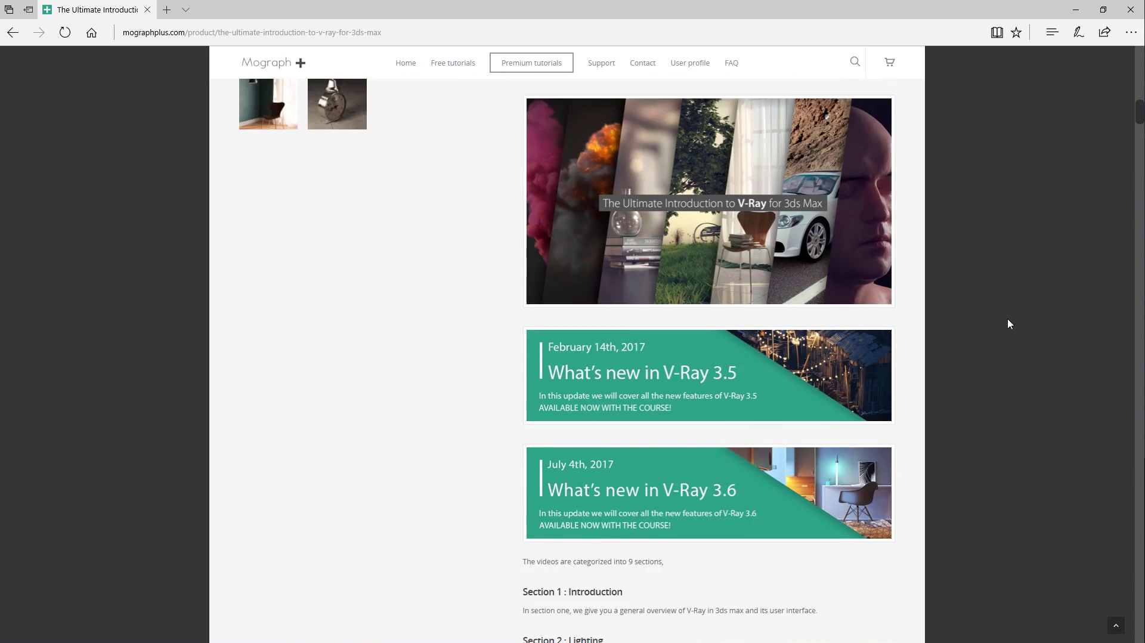
scroll(1008, 324, down, 7)
scroll(1008, 323, down, 13)
scroll(1008, 324, down, 20)
scroll(1008, 324, down, 18)
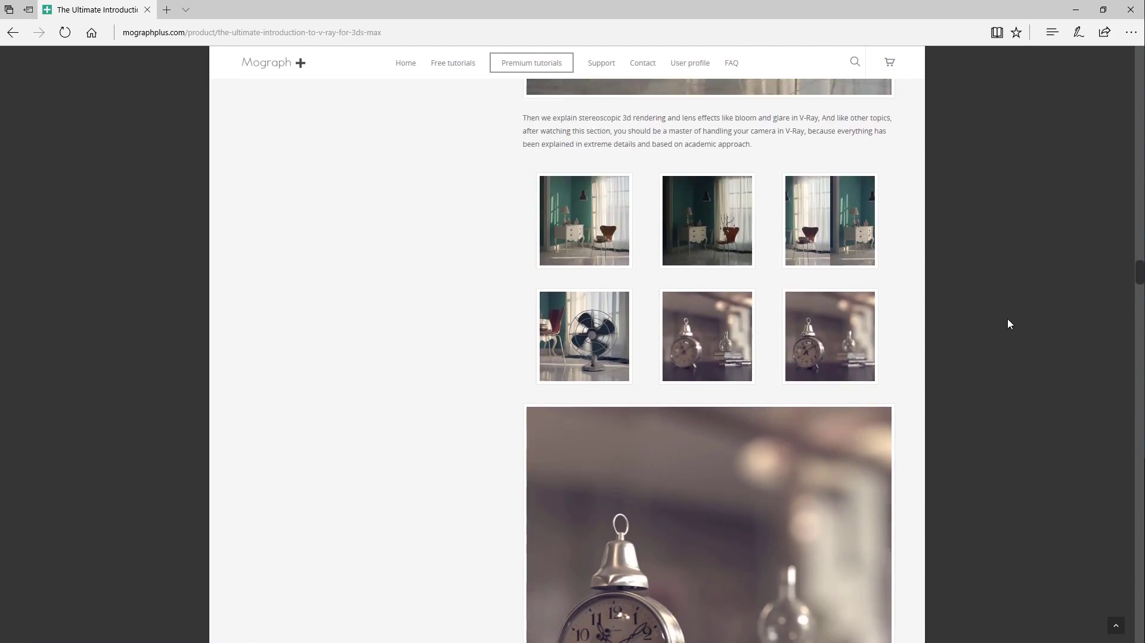